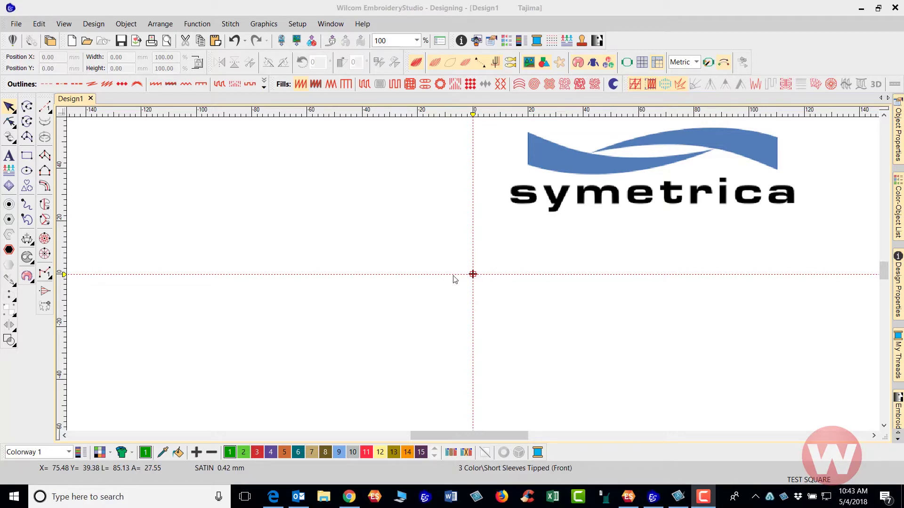
# Dock the object position and size toolbar beside the color palette, below the design window
pyautogui.click(607, 195)
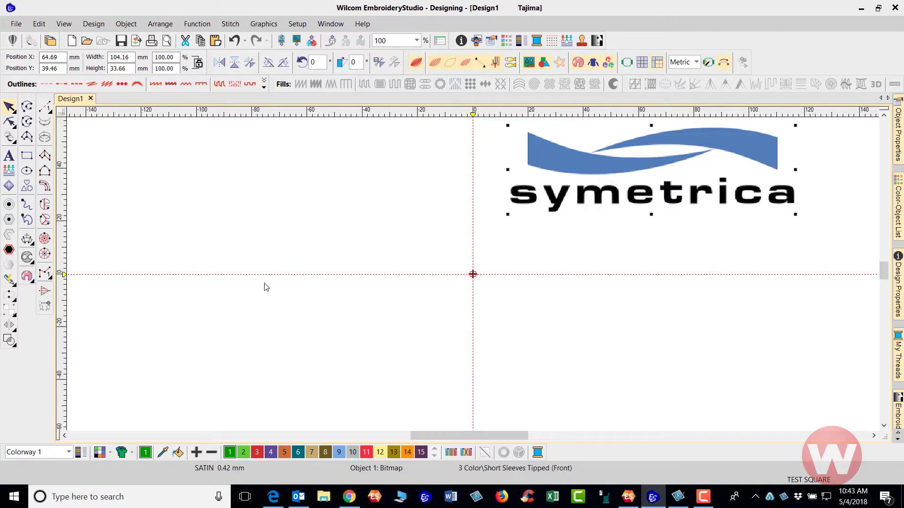
pyautogui.moveTo(2, 60); pyautogui.dragTo(692, 457)
pyautogui.click(644, 298)
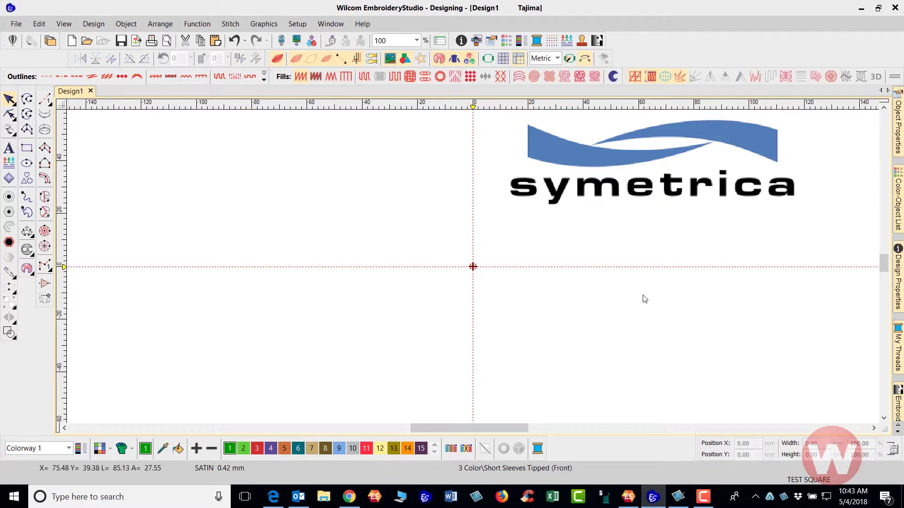
# Center the symetrica logo bitmap on the design origin by setting Position X to 0 and Position Y to 0
pyautogui.click(630, 185)
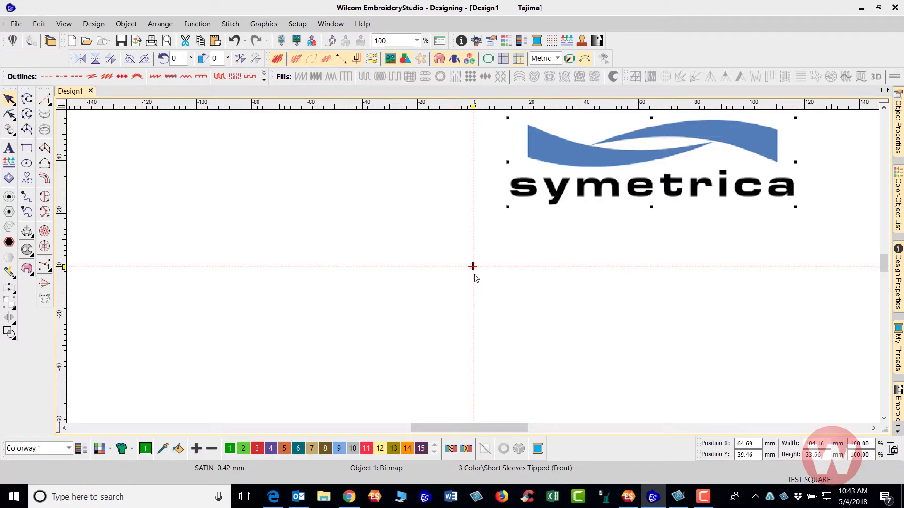
pyautogui.click(756, 442)
pyautogui.write('0')
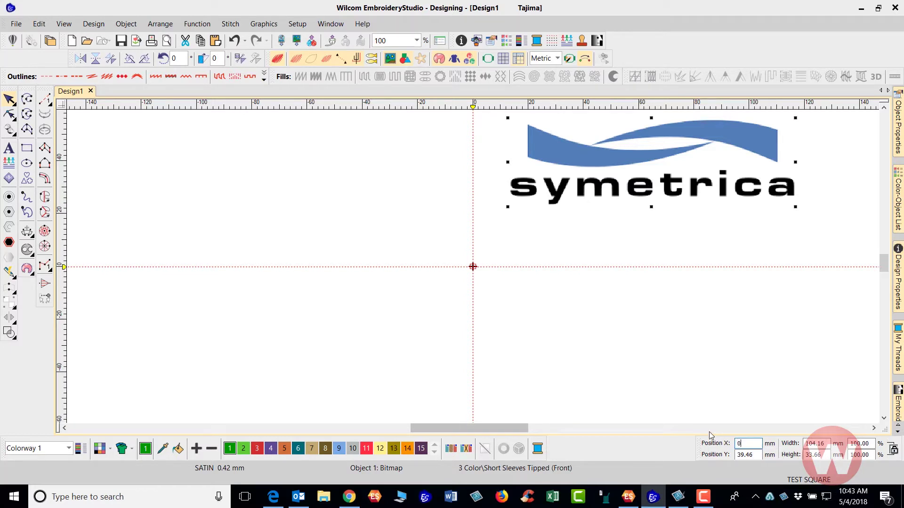
pyautogui.click(756, 456)
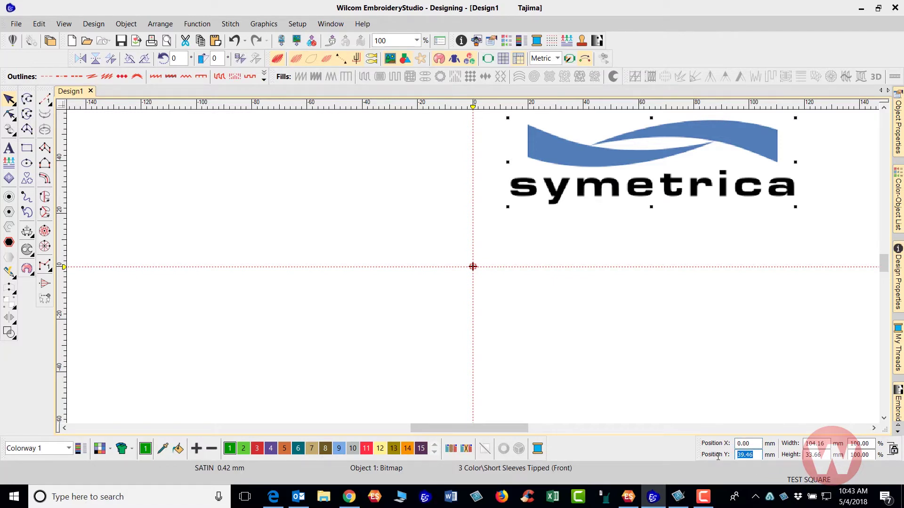
pyautogui.write('0')
pyautogui.press('Return')
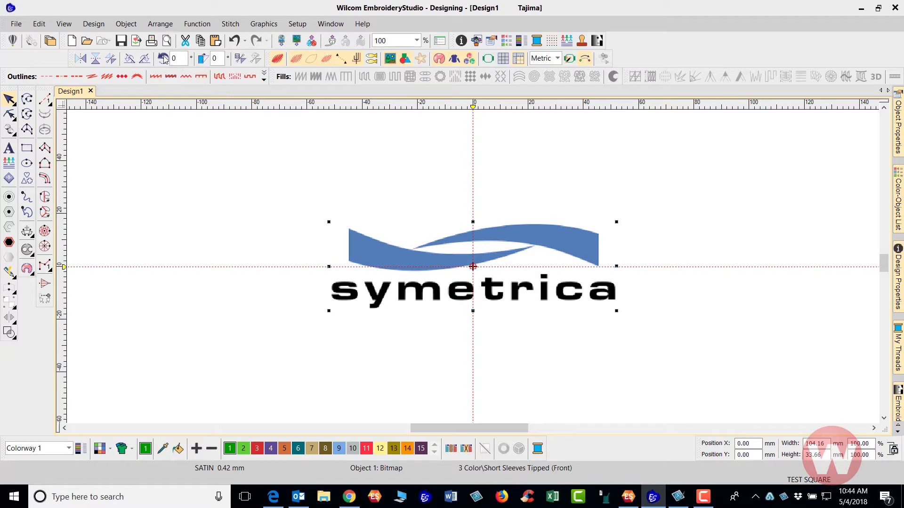
# Save the current Auto Start & End settings to the Normal template and apply them to this design
pyautogui.click(103, 29)
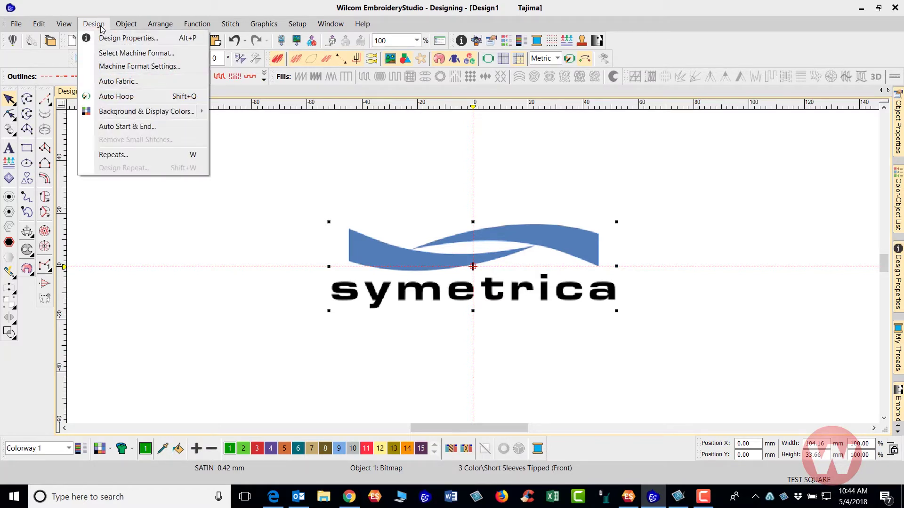
pyautogui.click(114, 128)
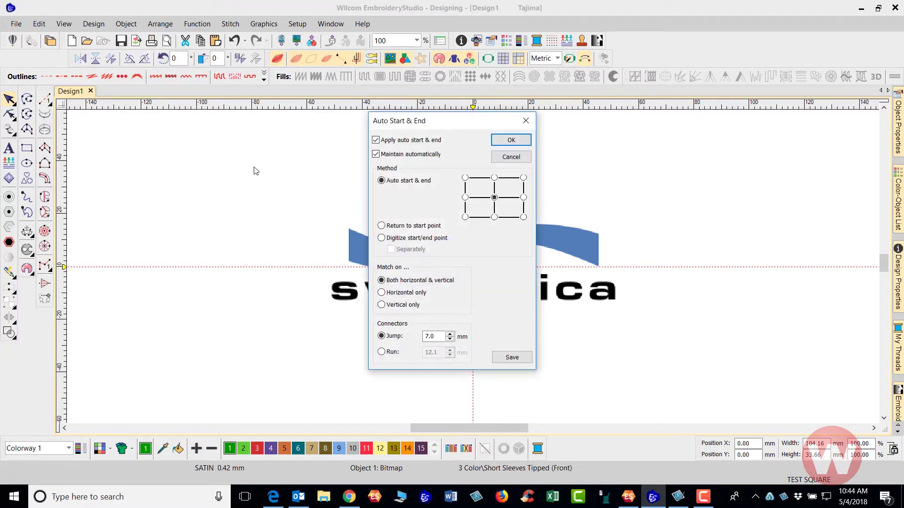
pyautogui.moveTo(442, 123); pyautogui.dragTo(644, 136)
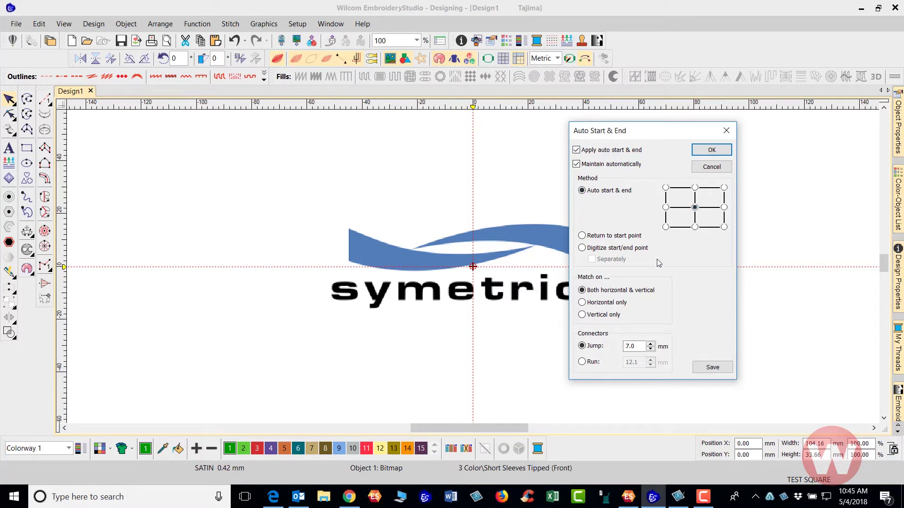
pyautogui.click(712, 369)
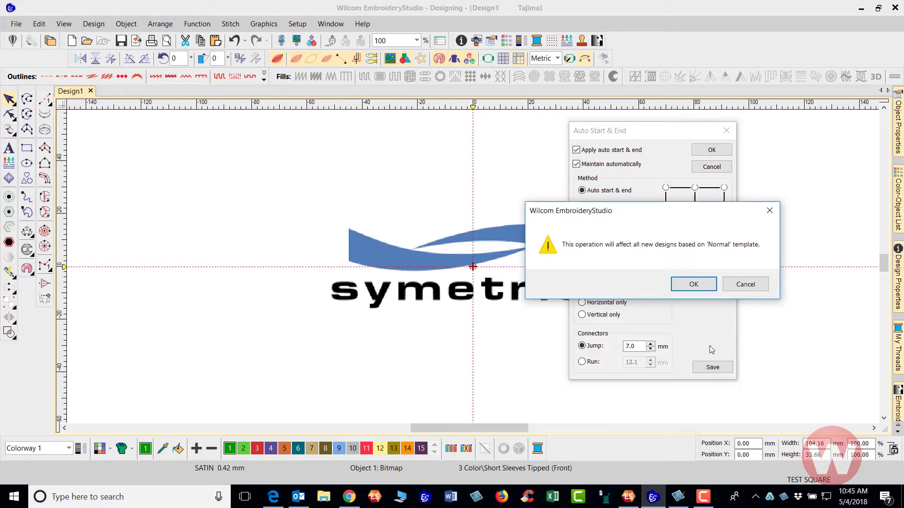
pyautogui.click(693, 282)
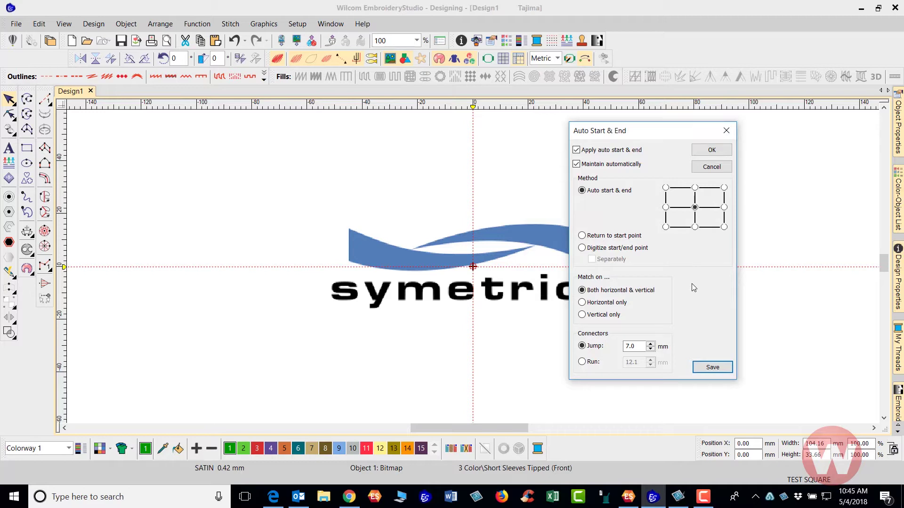
pyautogui.click(713, 152)
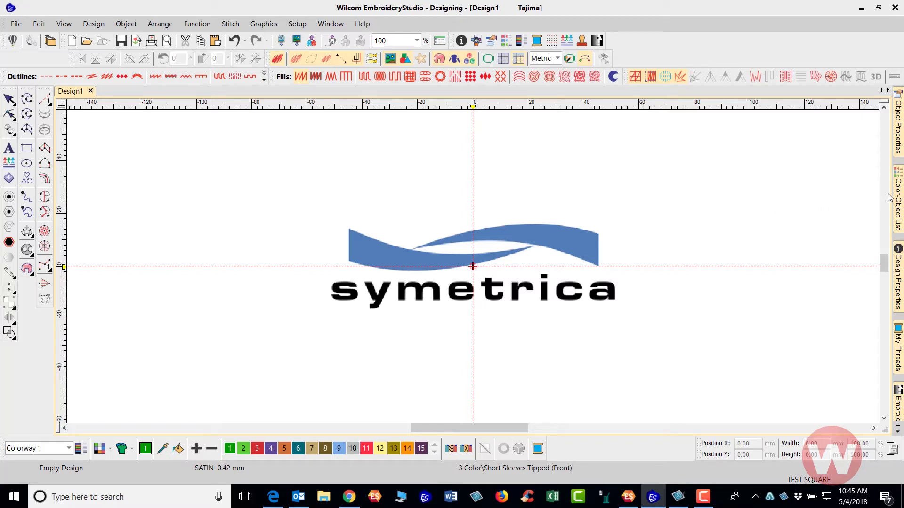
# Pin the Color-Object List so it stays open beside the design
pyautogui.moveTo(898, 196)
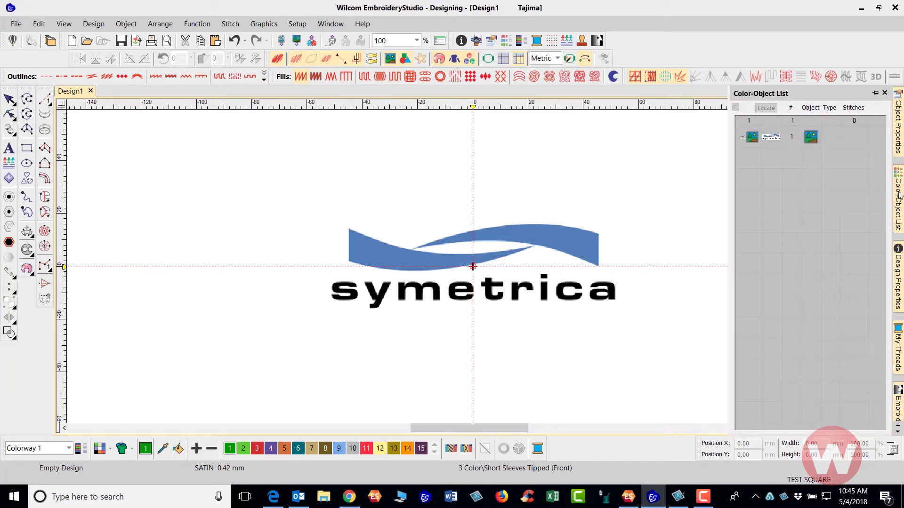
pyautogui.click(876, 95)
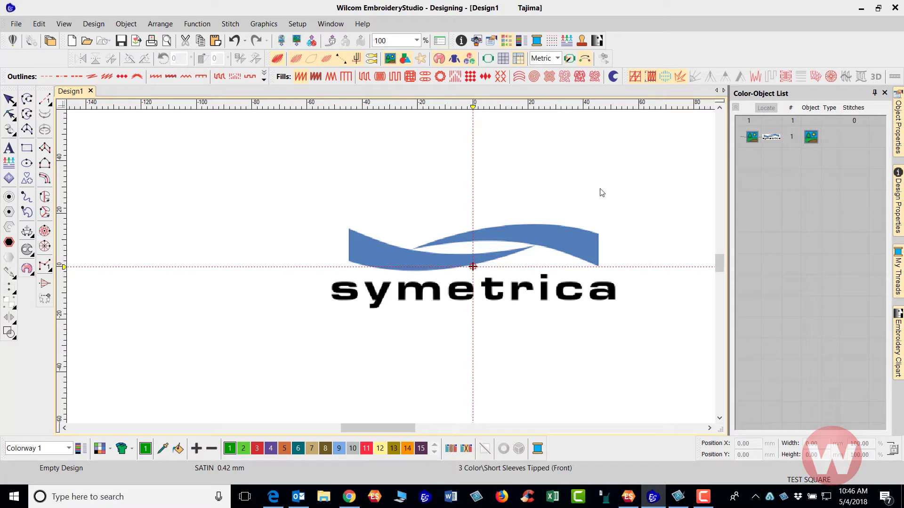
pyautogui.click(559, 237)
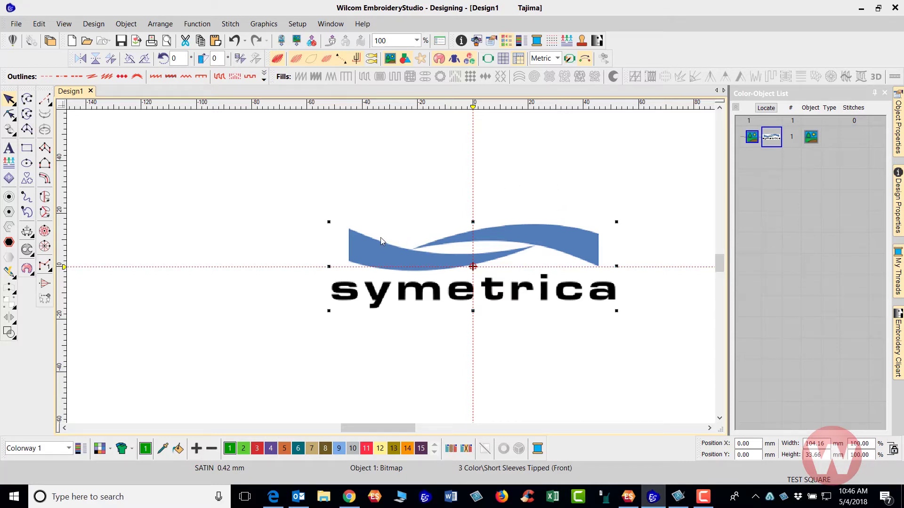
pyautogui.moveTo(362, 238); pyautogui.dragTo(604, 111)
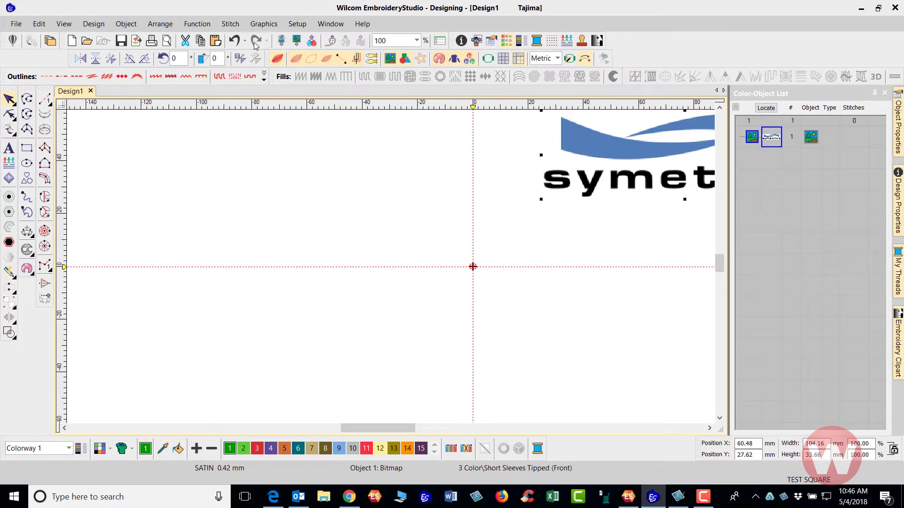
pyautogui.click(234, 41)
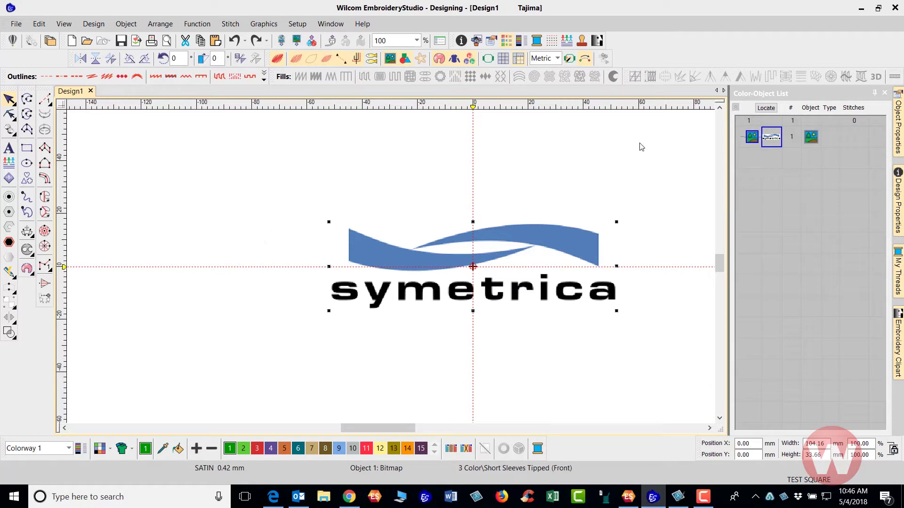
# Lock the symetrica logo bitmap from the Color-Object List
pyautogui.rightClick(767, 134)
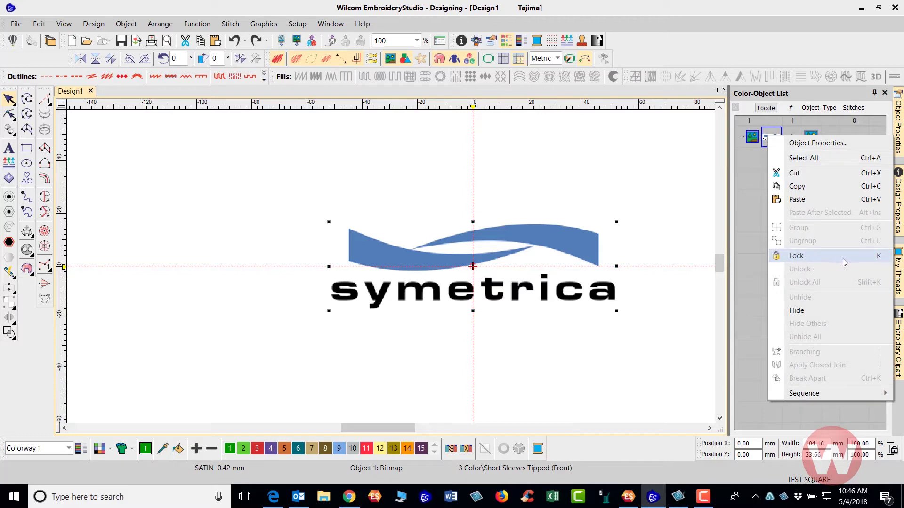
pyautogui.click(881, 260)
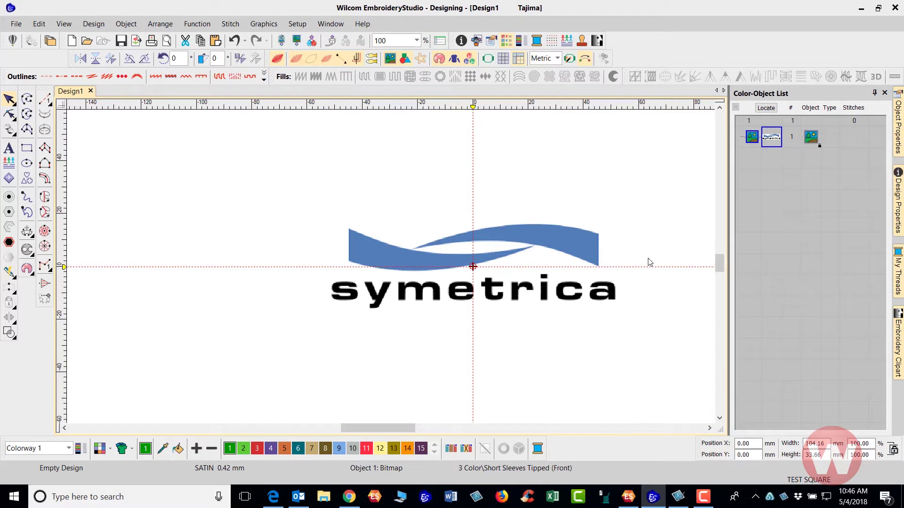
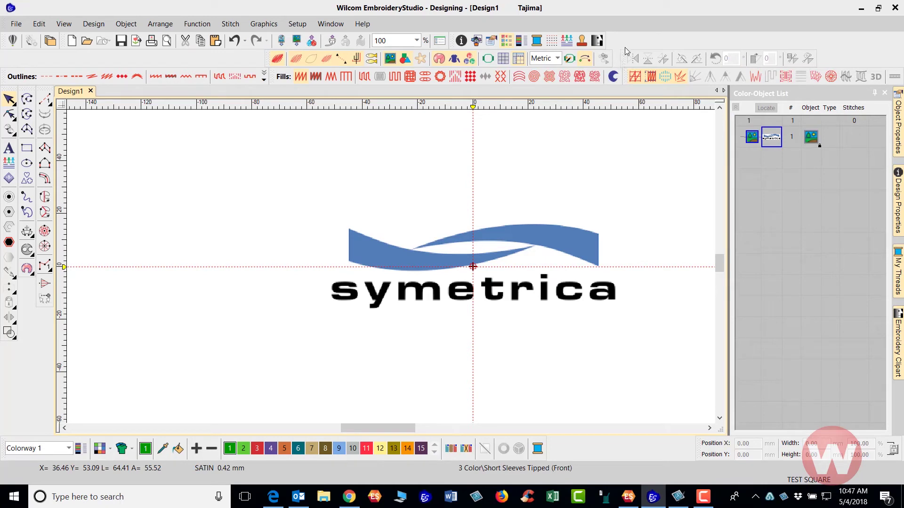
# Turn on the Sequence toolbar in the workspace
pyautogui.rightClick(854, 47)
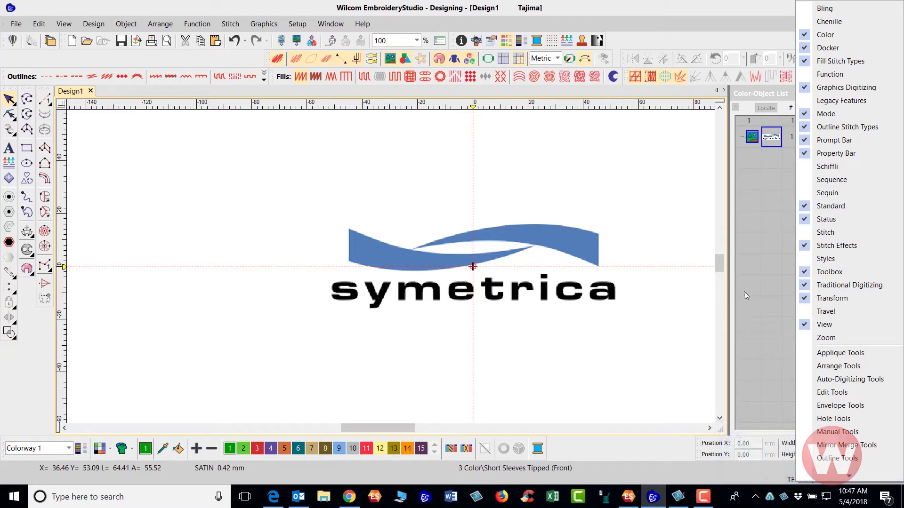
pyautogui.click(803, 183)
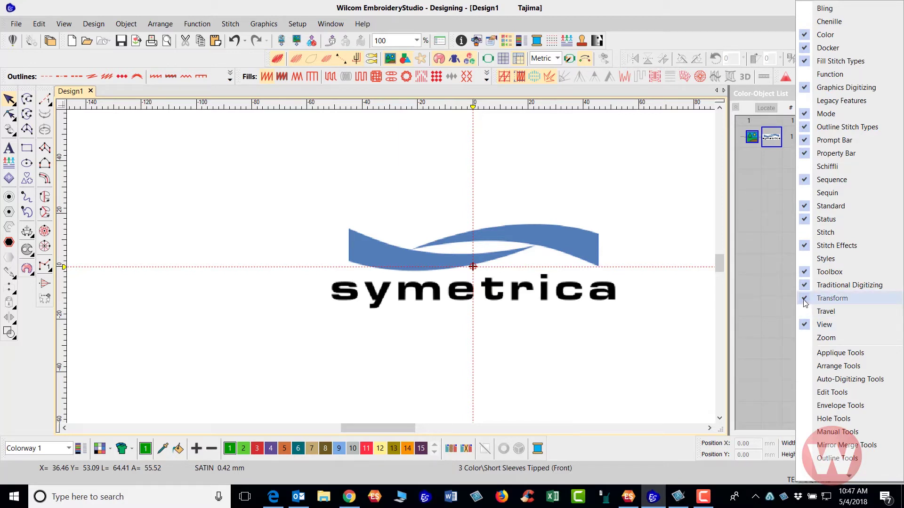
pyautogui.click(679, 175)
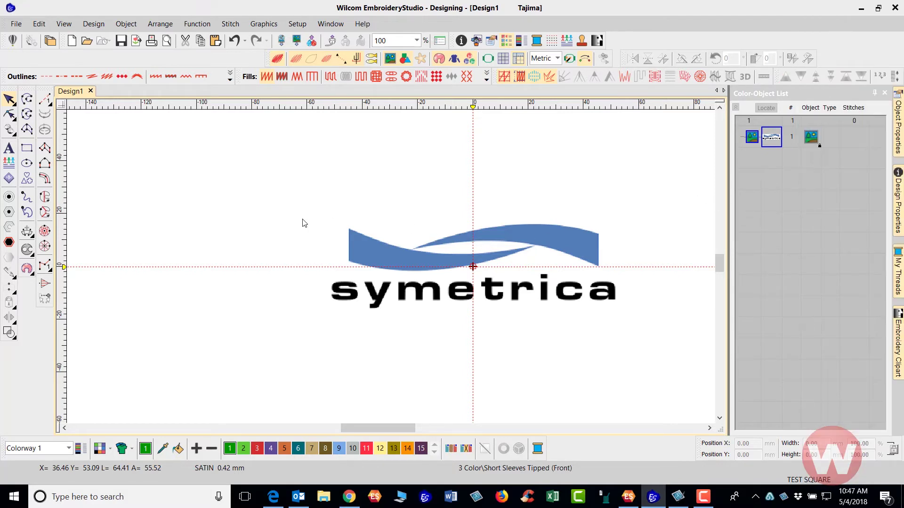
# With Column B, digitize side 1 along the lower edge of the lower blue wave, from its wide left end to its pointed tip
pyautogui.click(43, 164)
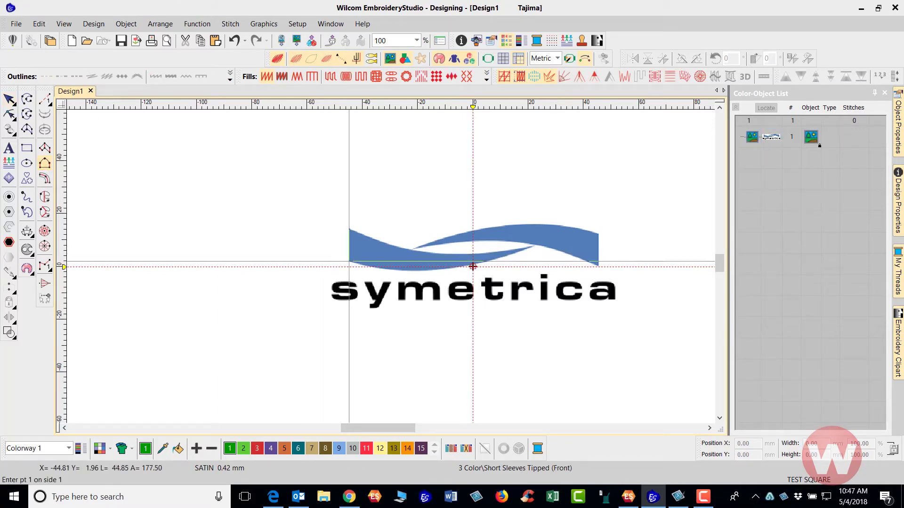
pyautogui.click(349, 261)
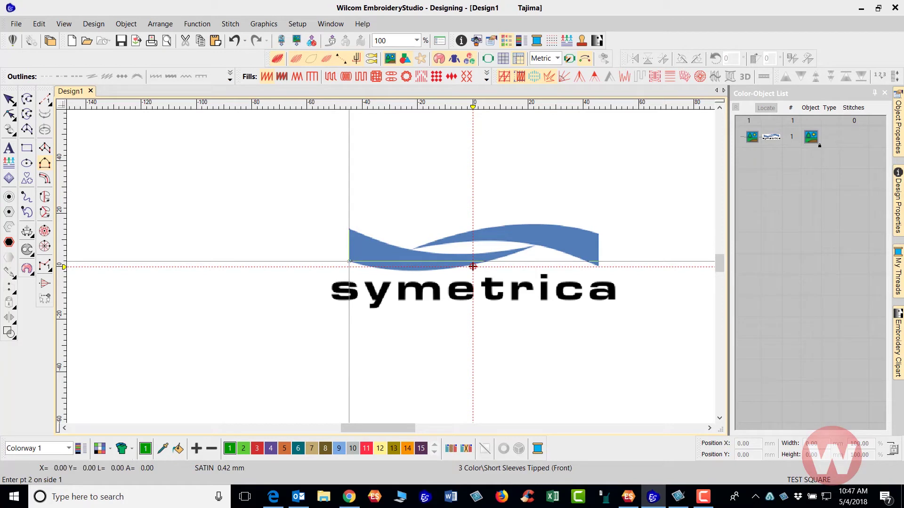
pyautogui.rightClick(392, 270)
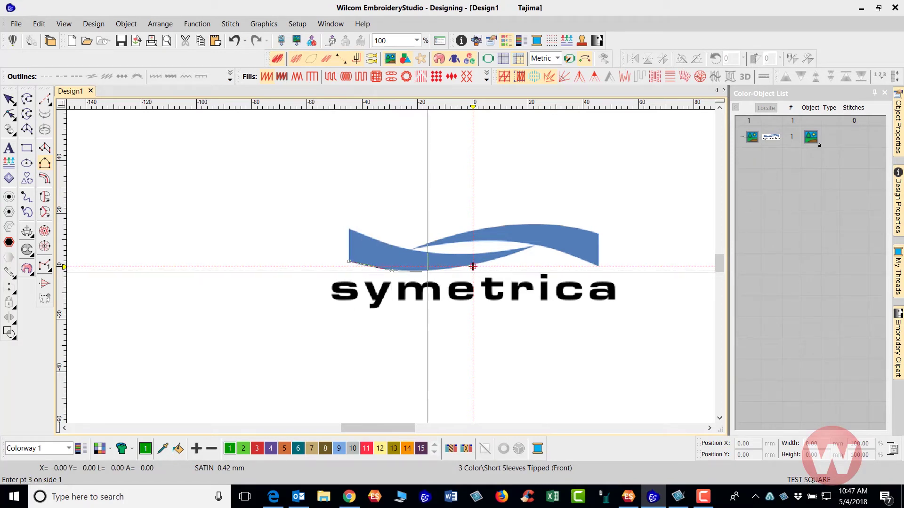
pyautogui.rightClick(433, 271)
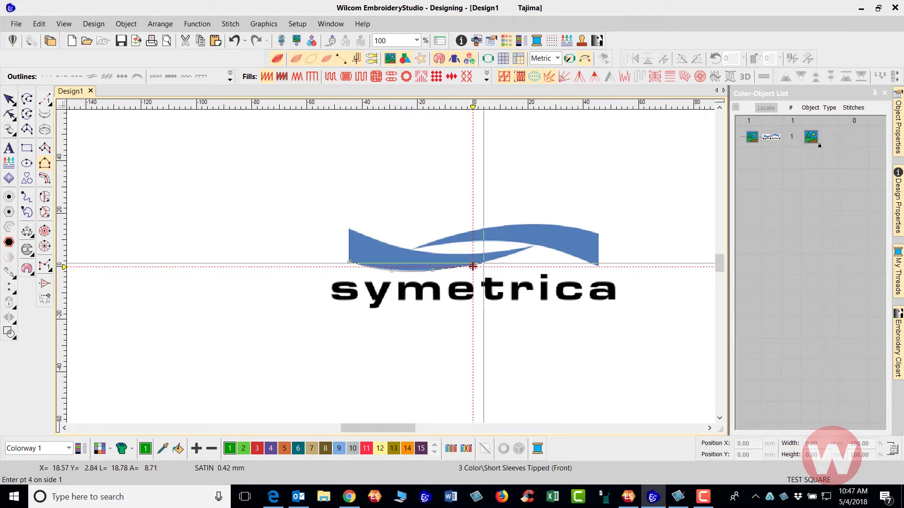
pyautogui.rightClick(483, 262)
pyautogui.scroll(4, 518, 251)
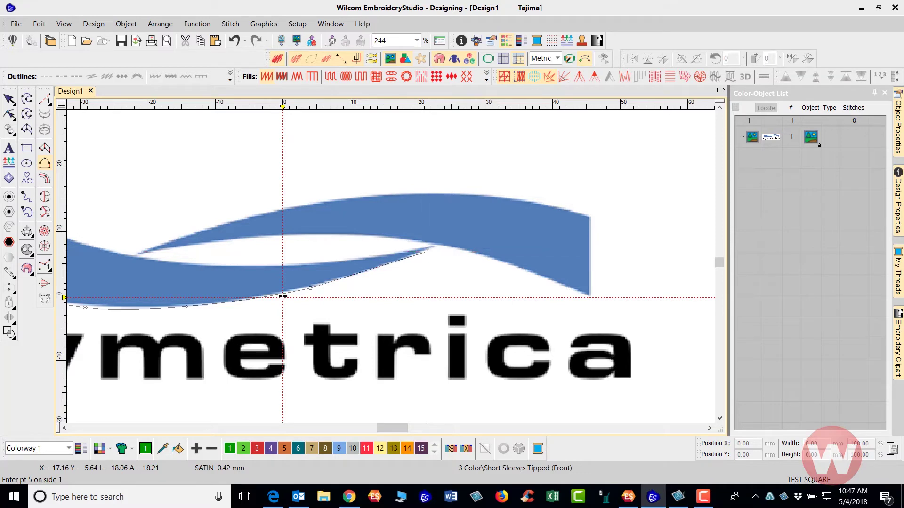
pyautogui.rightClick(426, 252)
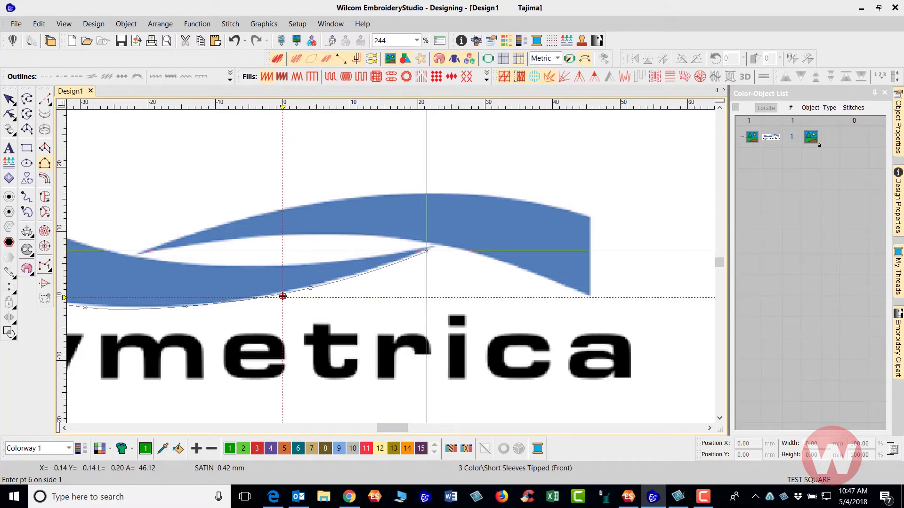
pyautogui.rightClick(282, 296)
pyautogui.press('Return')
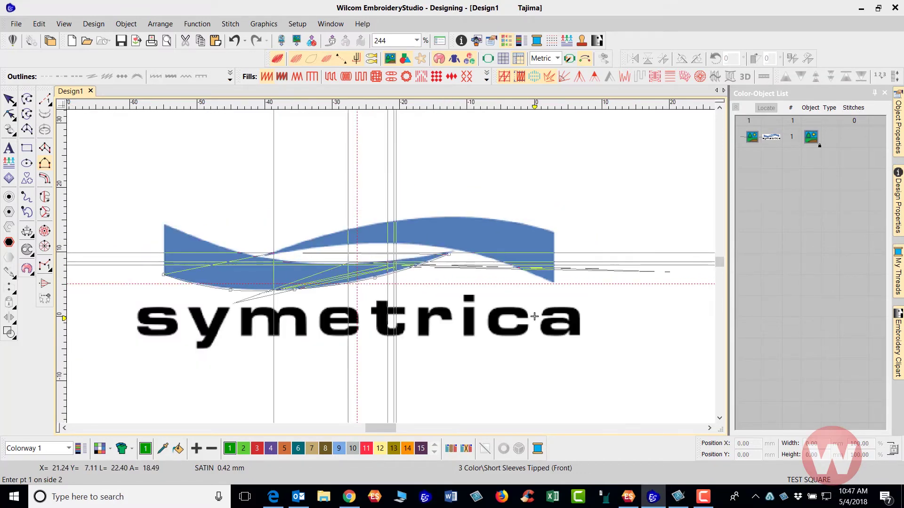
# Digitize side 2 along the upper edge of the lower blue wave, from its wide end to its pointed tip, and generate the satin column
pyautogui.scroll(2, 534, 316)
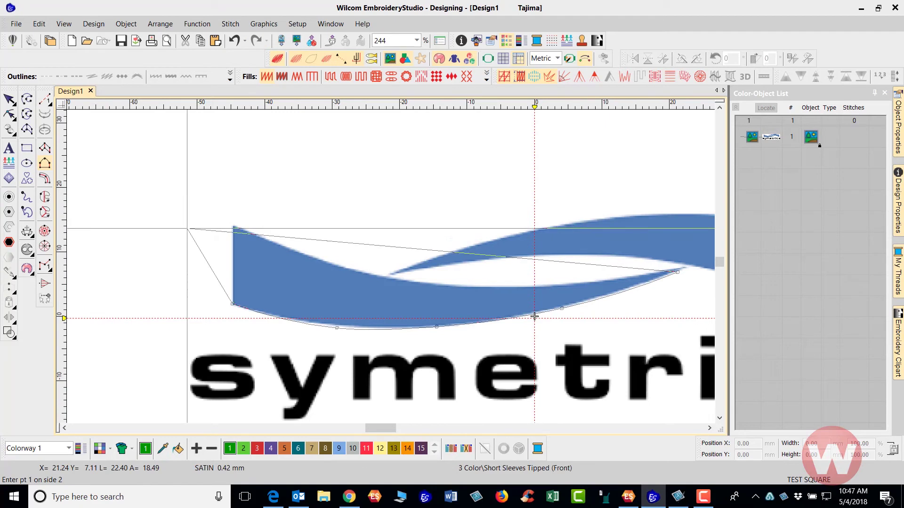
pyautogui.click(233, 226)
pyautogui.click(305, 252)
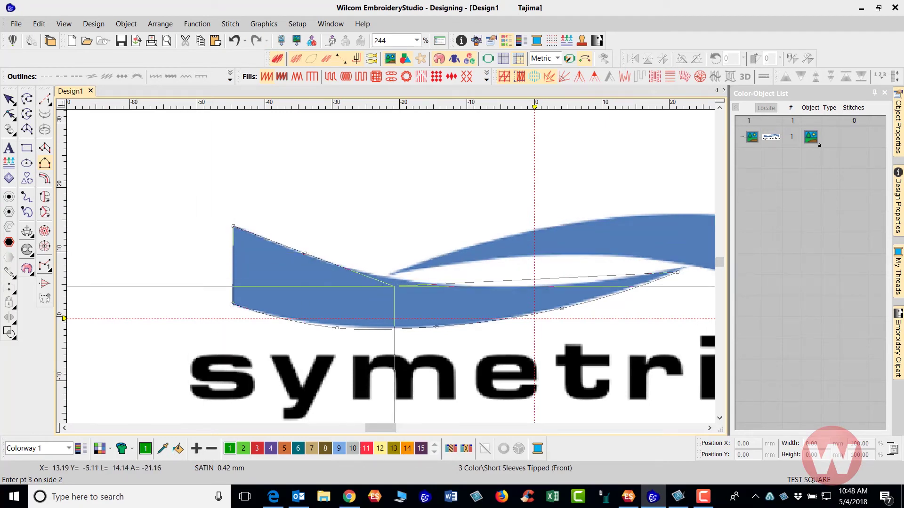
pyautogui.click(403, 280)
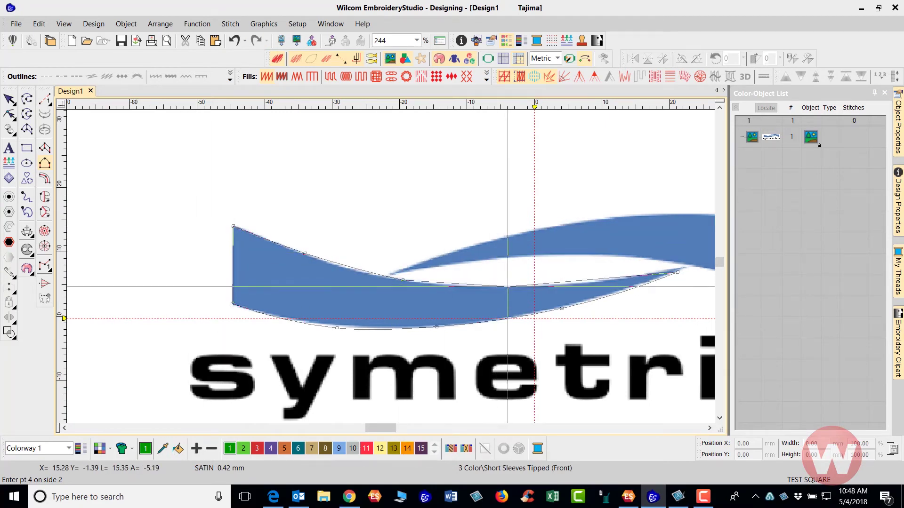
pyautogui.click(507, 287)
pyautogui.click(620, 278)
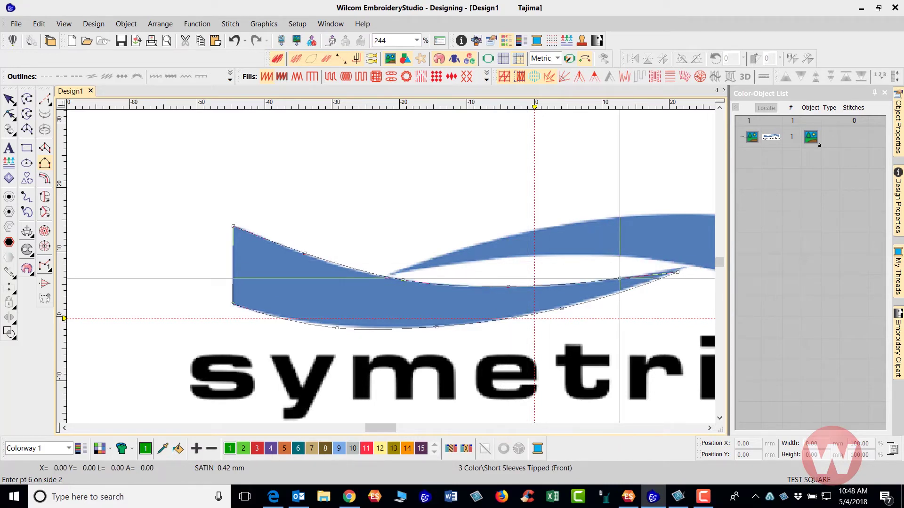
pyautogui.click(679, 268)
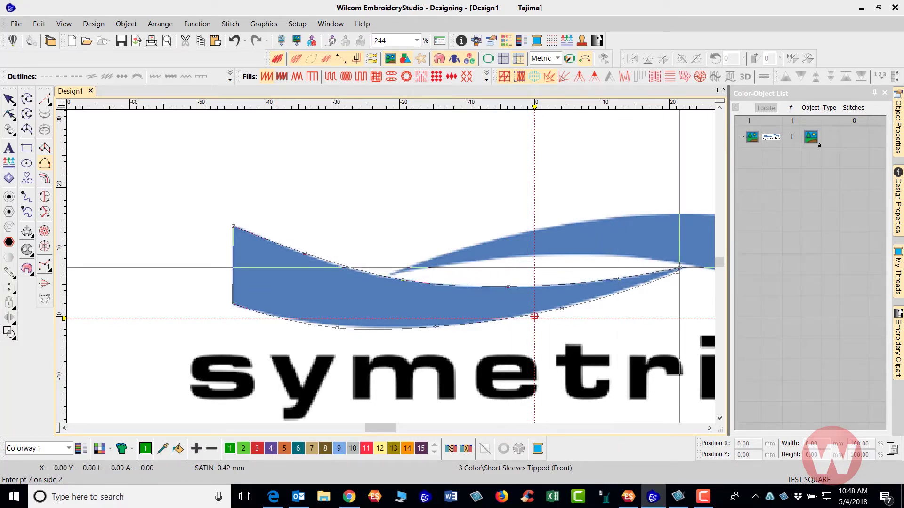
pyautogui.press('Return')
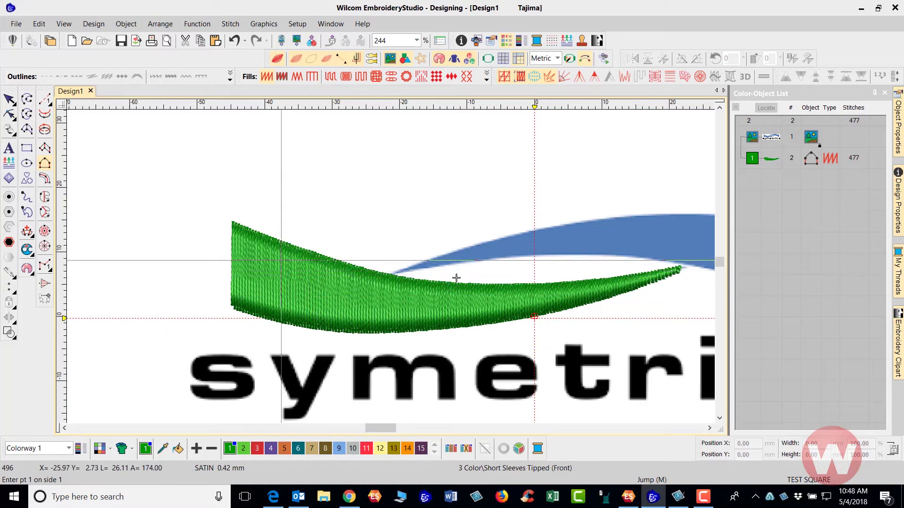
# Examine the satin column's stitches with TrueView off and the bitmap hidden, and measure the stitch length across its wide end
pyautogui.press('t')
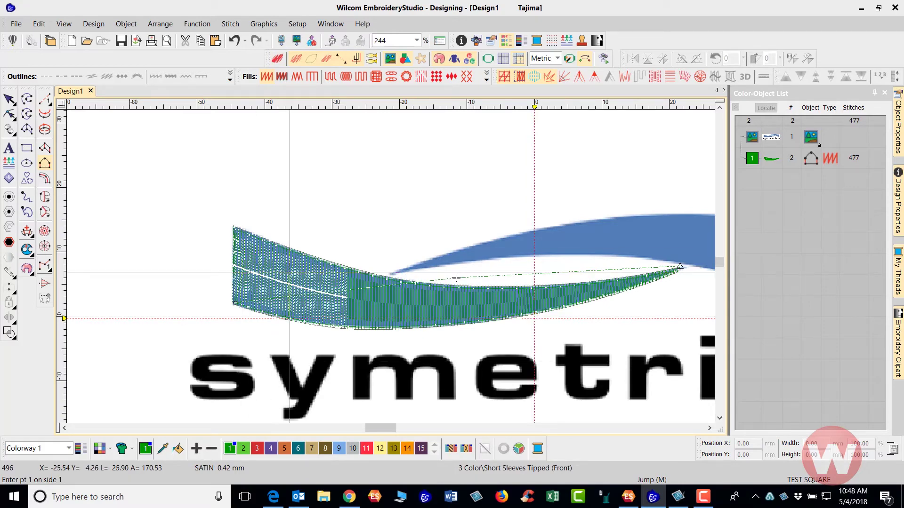
pyautogui.scroll(1, 456, 278)
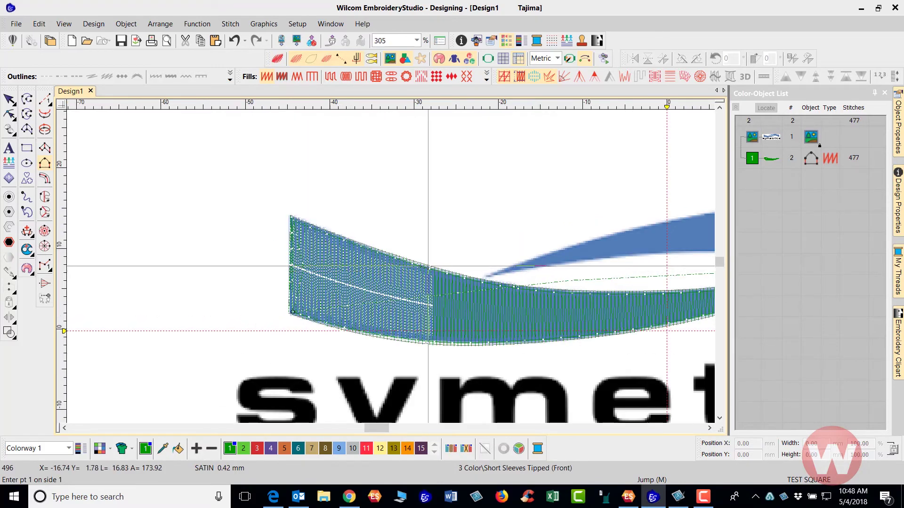
pyautogui.scroll(1, 569, 281)
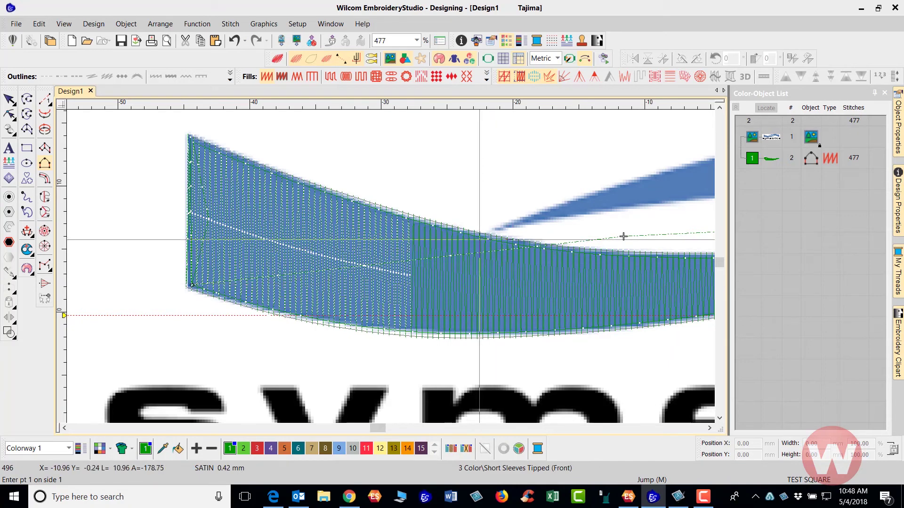
pyautogui.press('d')
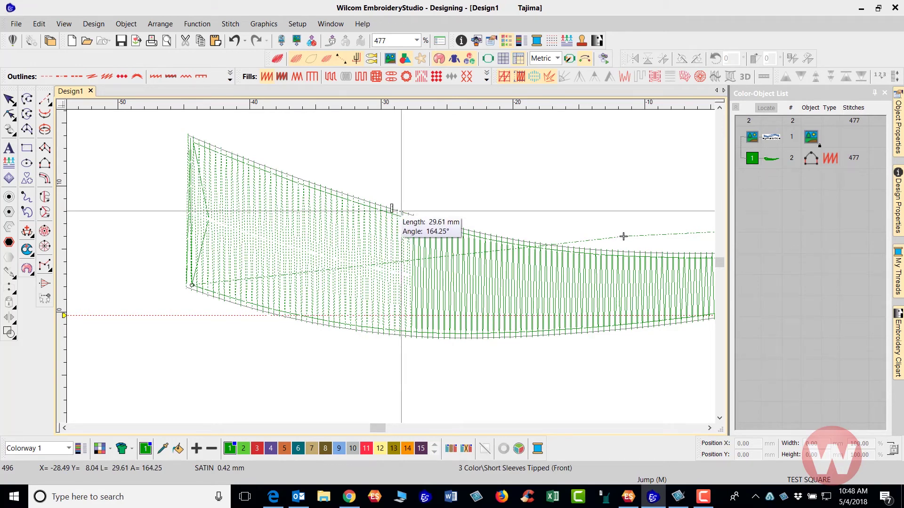
pyautogui.click(287, 175)
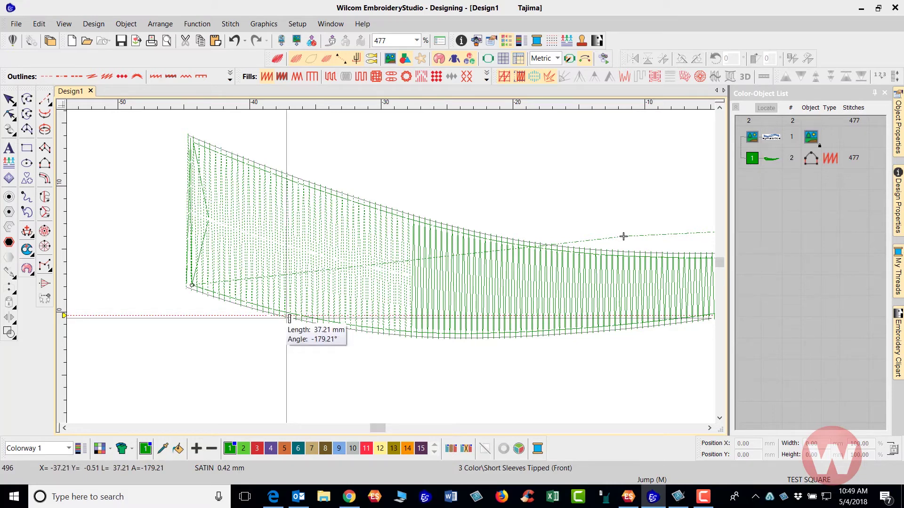
pyautogui.click(290, 319)
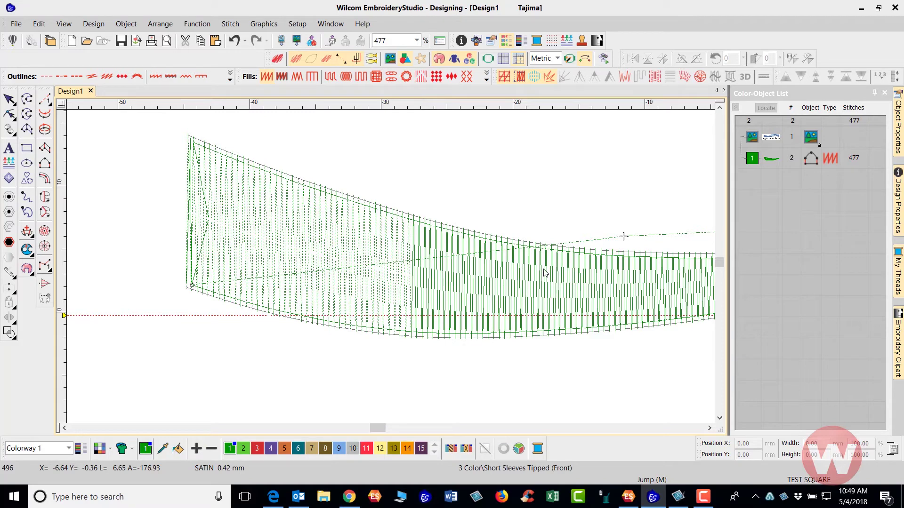
# Change the lower wave column's fill to Tatami and show the logo bitmap again
pyautogui.scroll(-1, 545, 273)
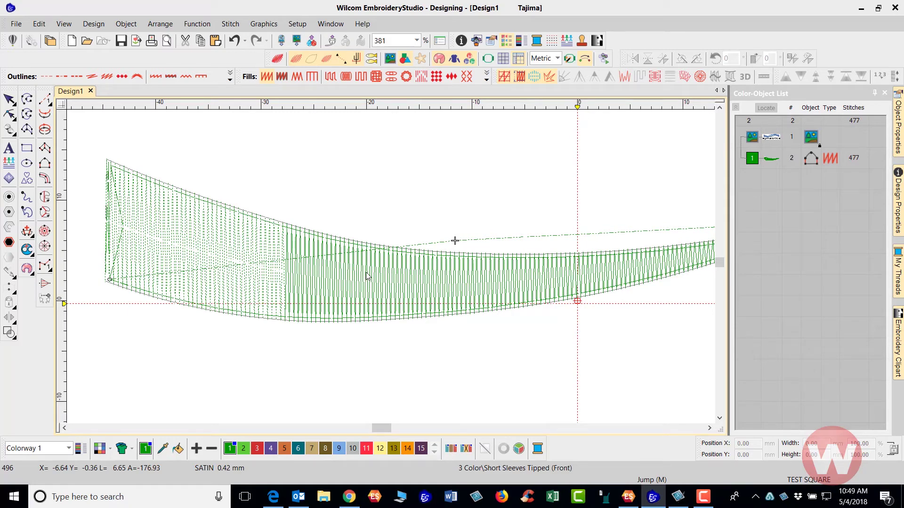
pyautogui.click(368, 277)
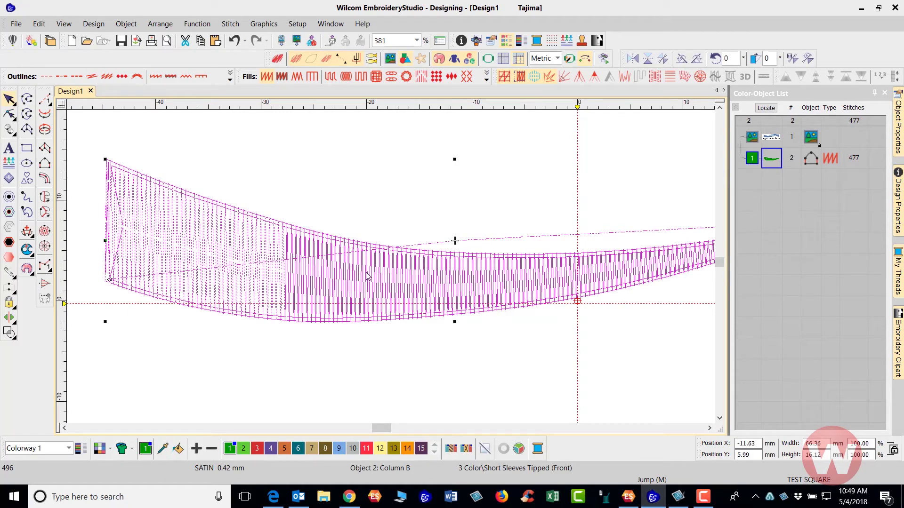
pyautogui.click(332, 80)
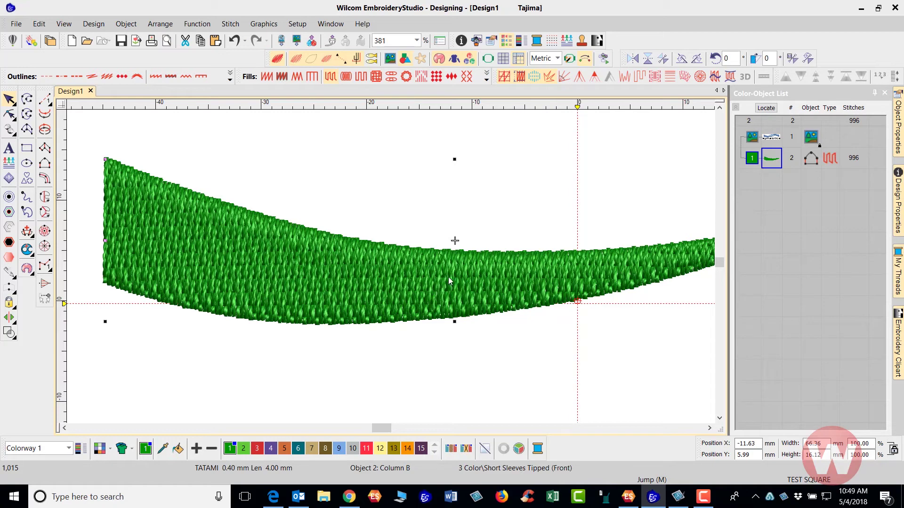
pyautogui.scroll(-2, 475, 267)
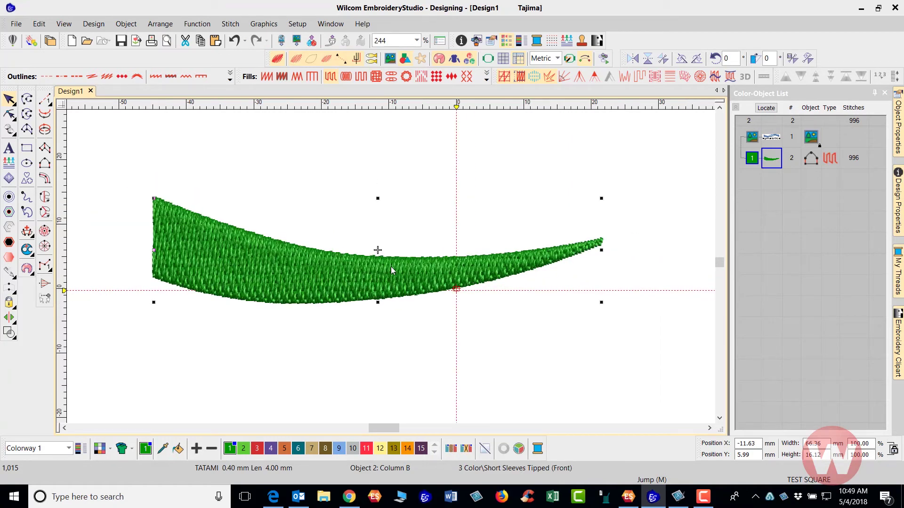
pyautogui.press('d')
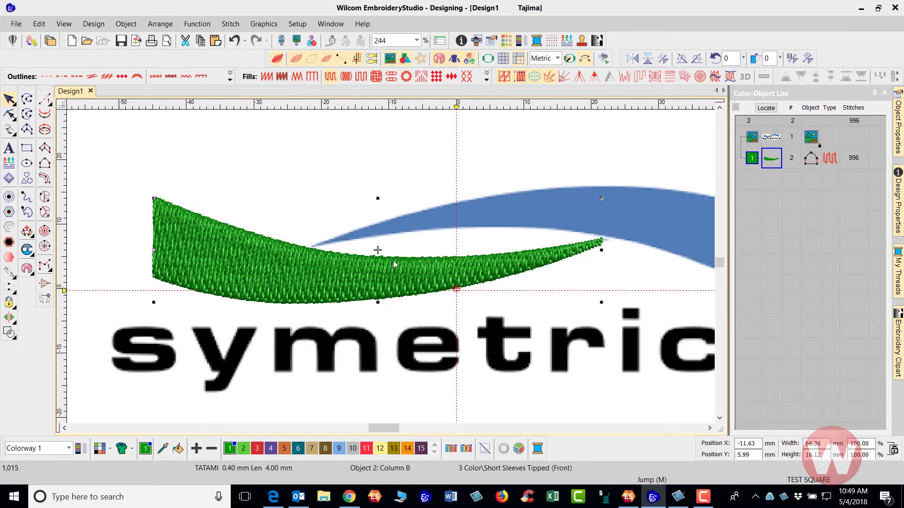
pyautogui.scroll(-1, 428, 271)
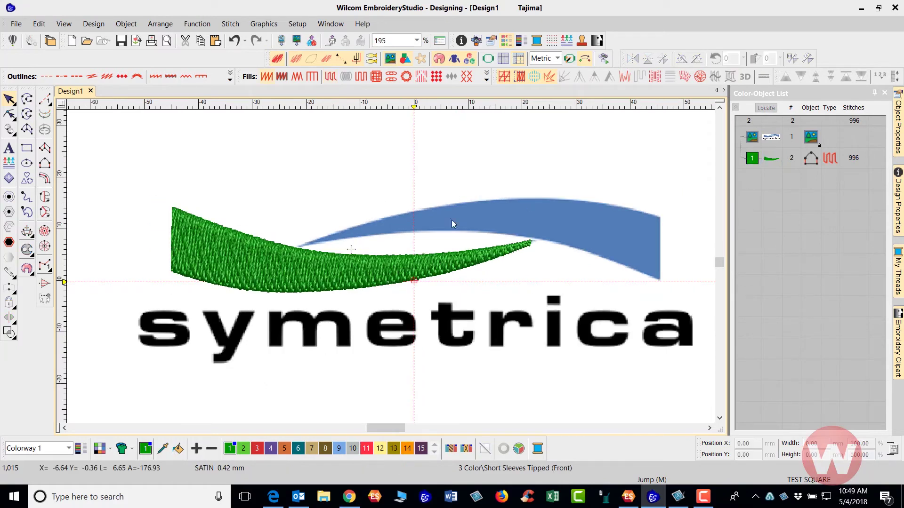
# Duplicate the lower wave column in place and mirror the copy both horizontally and vertically
pyautogui.click(452, 167)
pyautogui.click(369, 276)
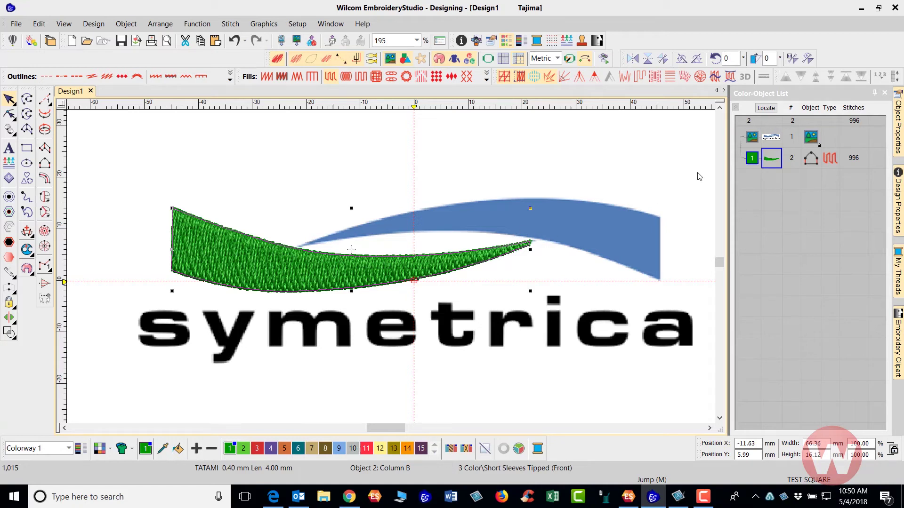
pyautogui.hotkey('ctrl', 'd')
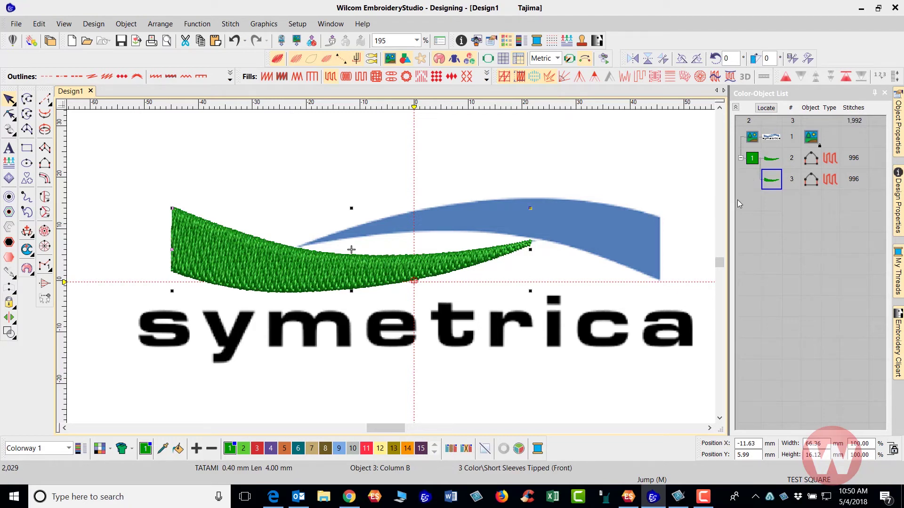
pyautogui.click(632, 60)
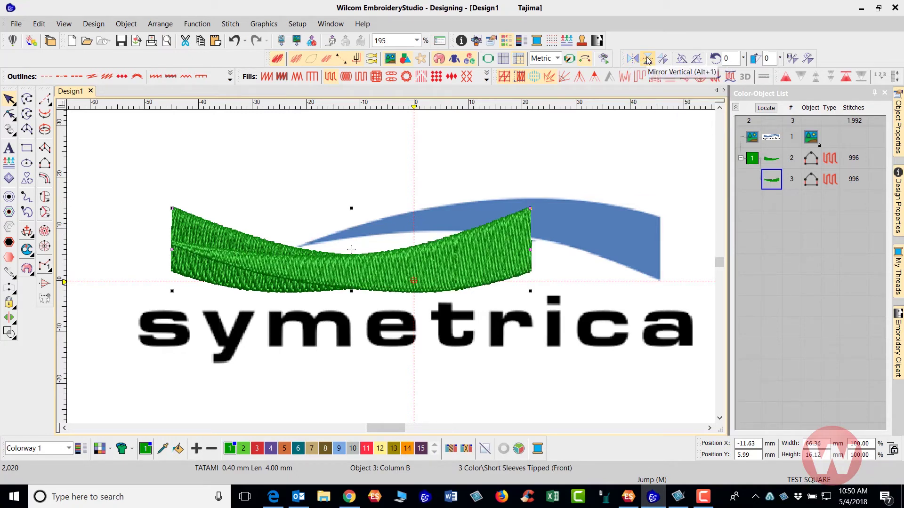
pyautogui.click(648, 58)
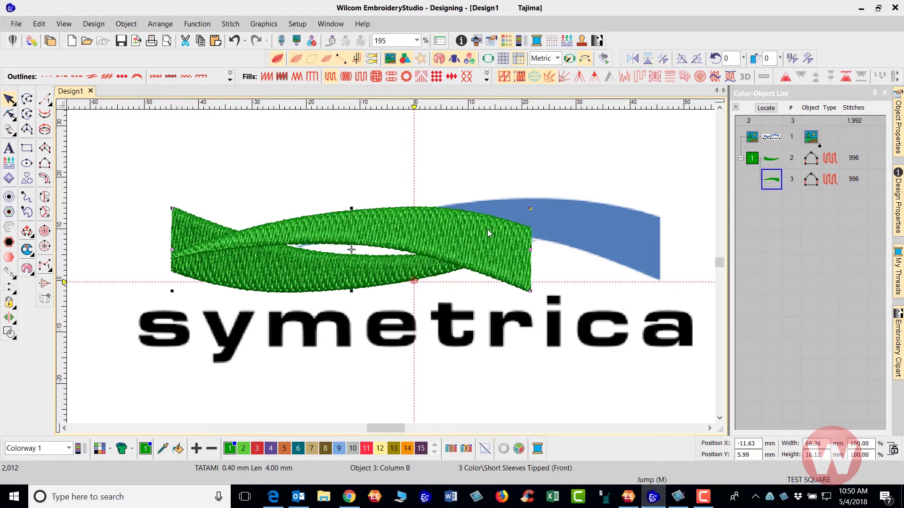
# Move the mirrored copy onto the upper blue wave and fine-tune its position to match the artwork
pyautogui.moveTo(446, 219); pyautogui.dragTo(578, 212)
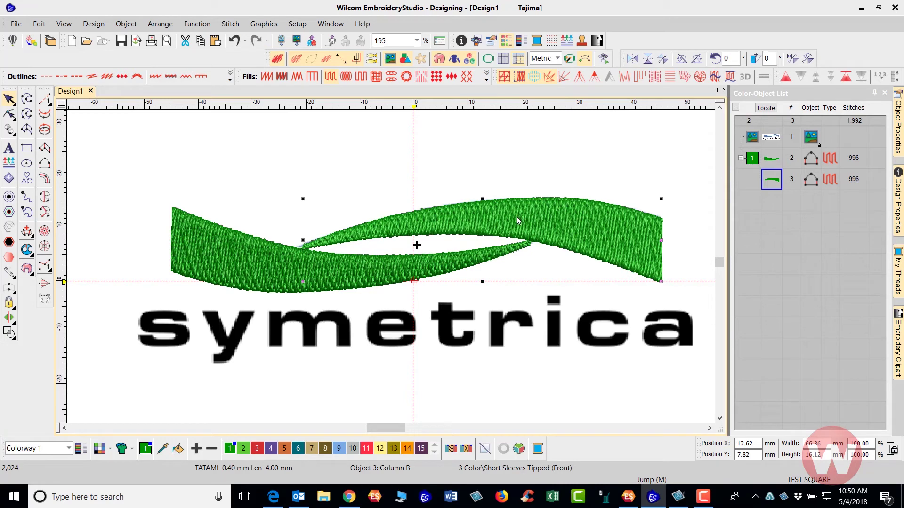
pyautogui.moveTo(516, 216); pyautogui.dragTo(516, 213)
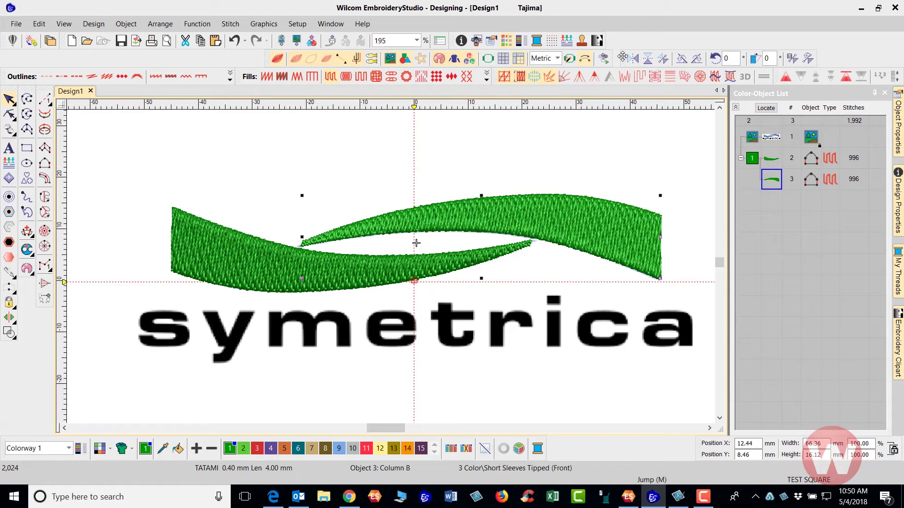
pyautogui.click(537, 168)
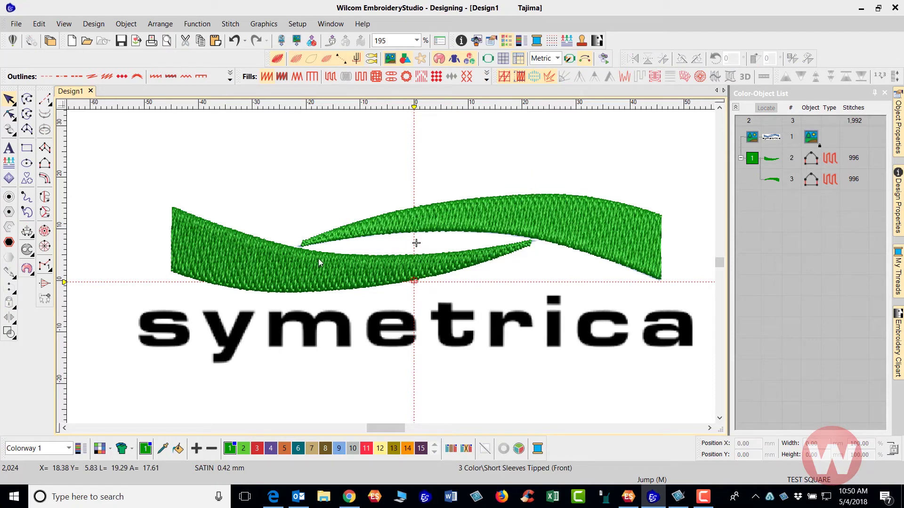
# Change the upper wave's fill to Satin and enable auto split with a length of 7.60 mm
pyautogui.click(522, 204)
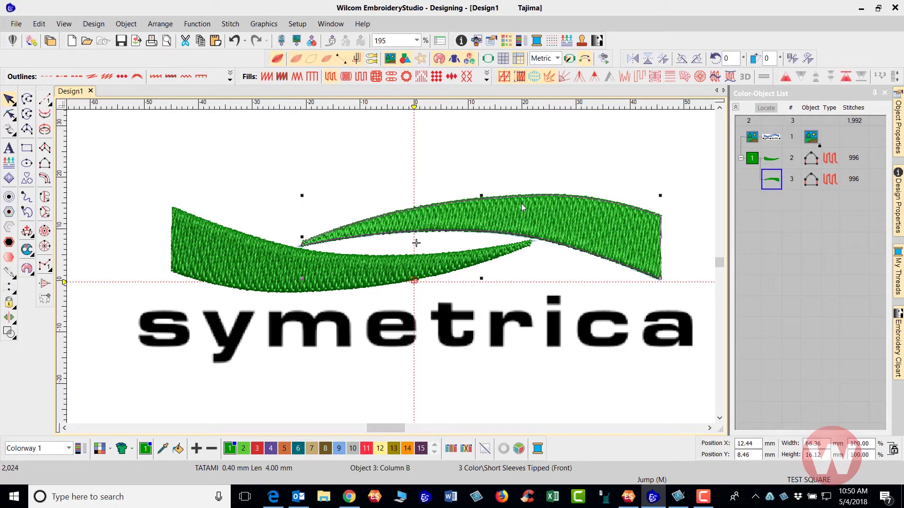
pyautogui.click(266, 76)
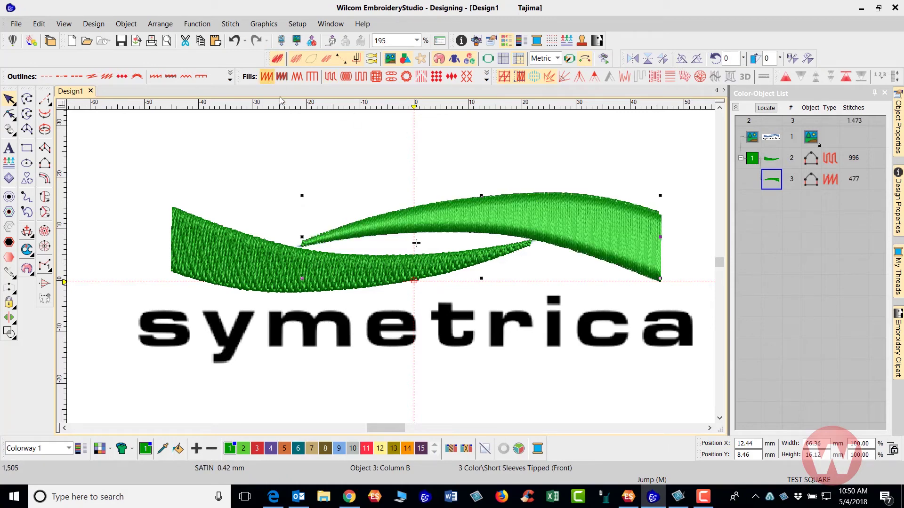
pyautogui.rightClick(594, 229)
pyautogui.click(628, 177)
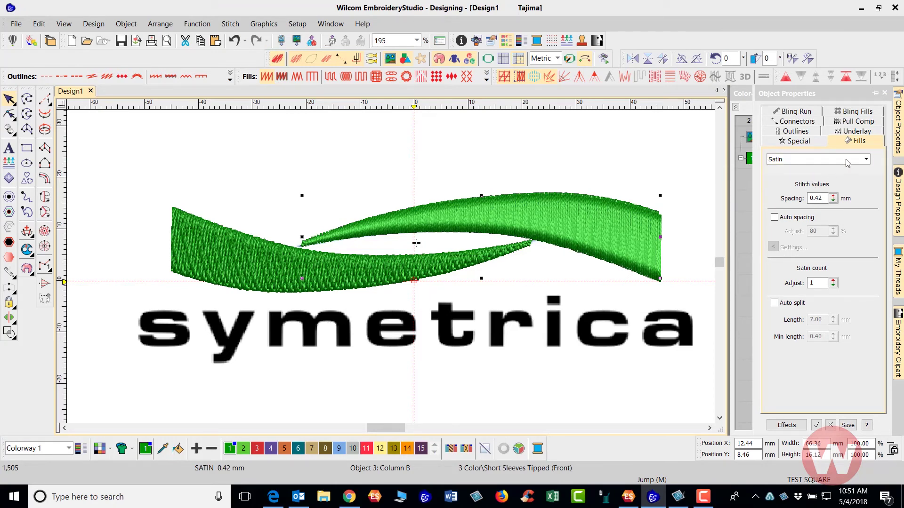
pyautogui.click(775, 303)
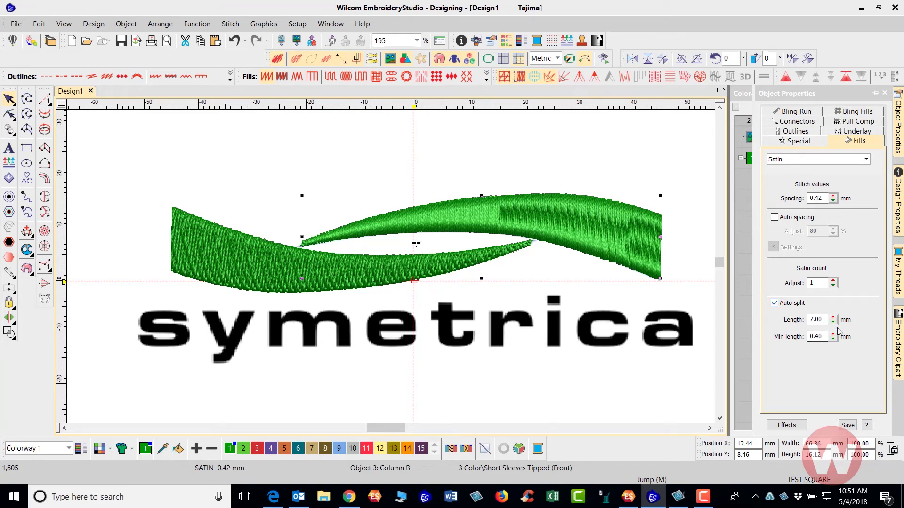
pyautogui.moveTo(833, 320); pyautogui.dragTo(785, 359)
pyautogui.moveTo(834, 320); pyautogui.dragTo(789, 323)
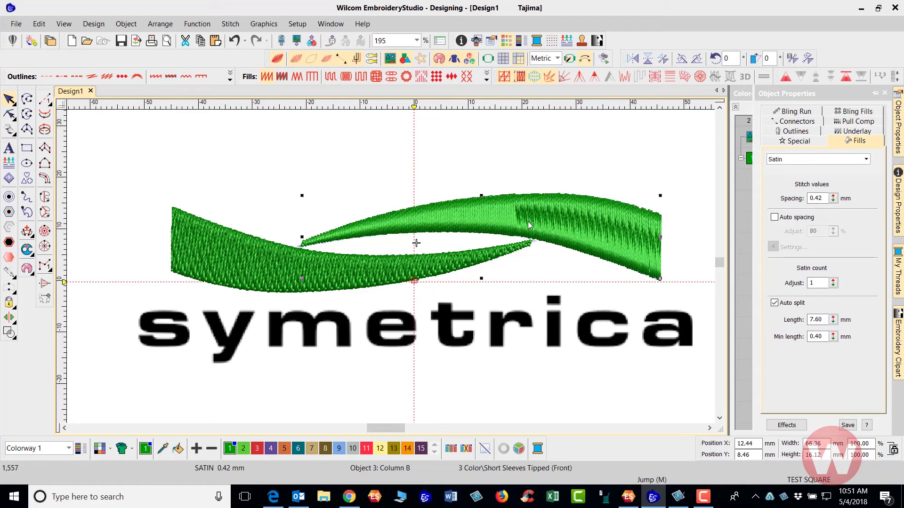
pyautogui.click(465, 159)
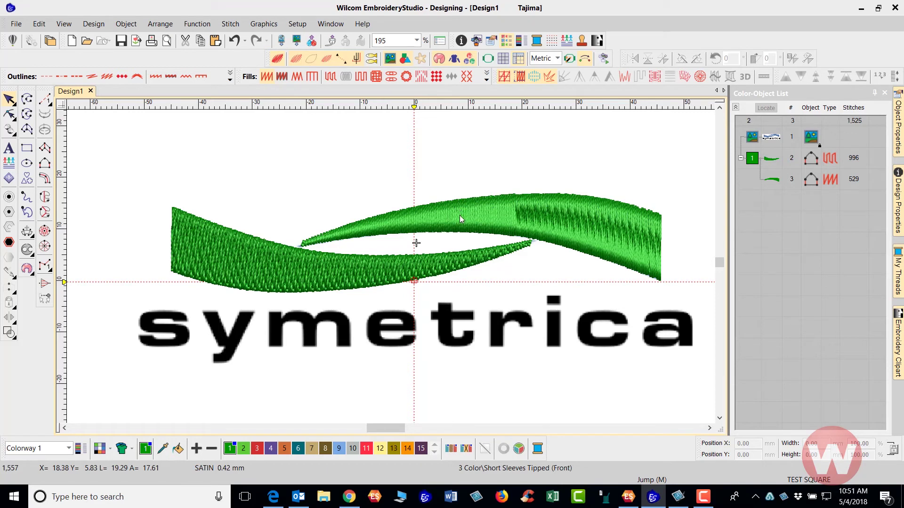
# Turn on Auto Fabric with the Nylon setting and apply it to the existing objects
pyautogui.click(287, 251)
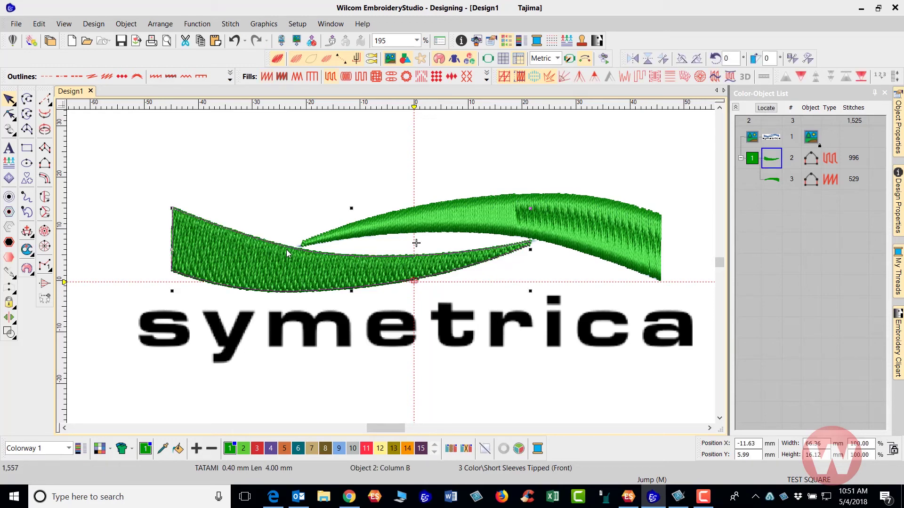
pyautogui.click(95, 24)
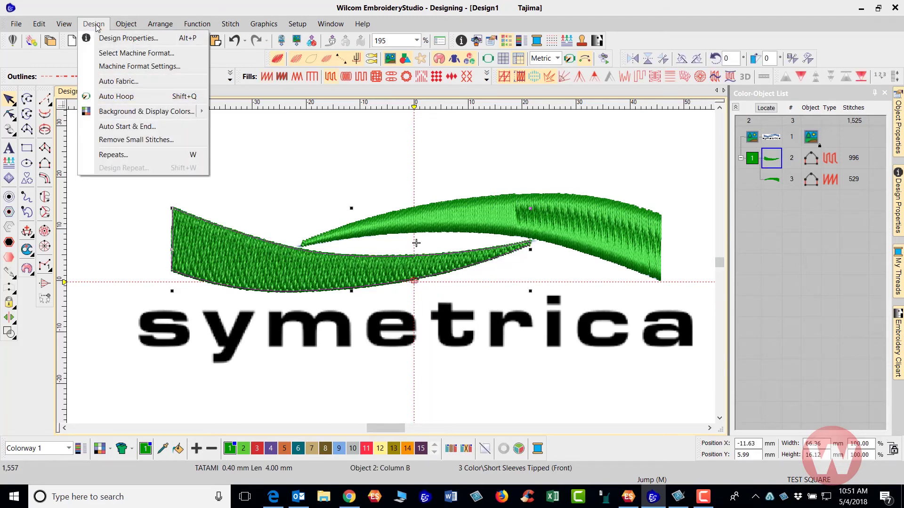
pyautogui.click(125, 85)
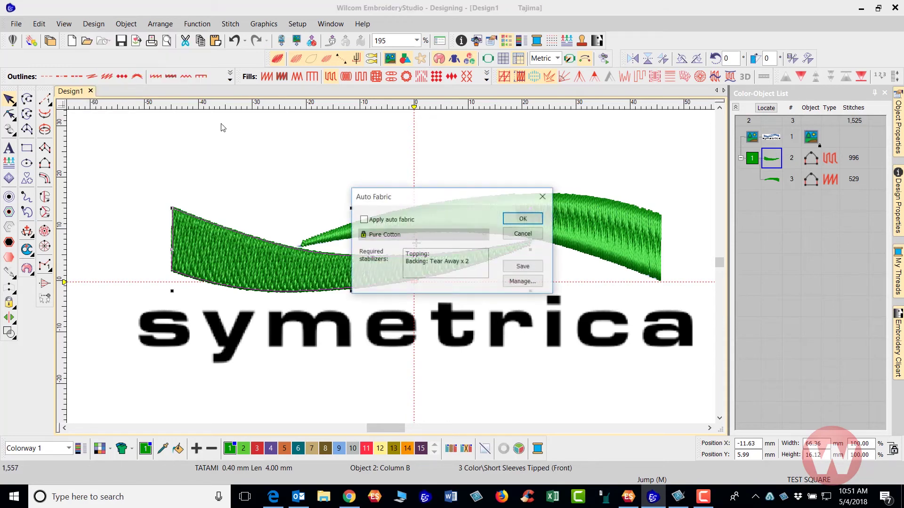
pyautogui.click(364, 220)
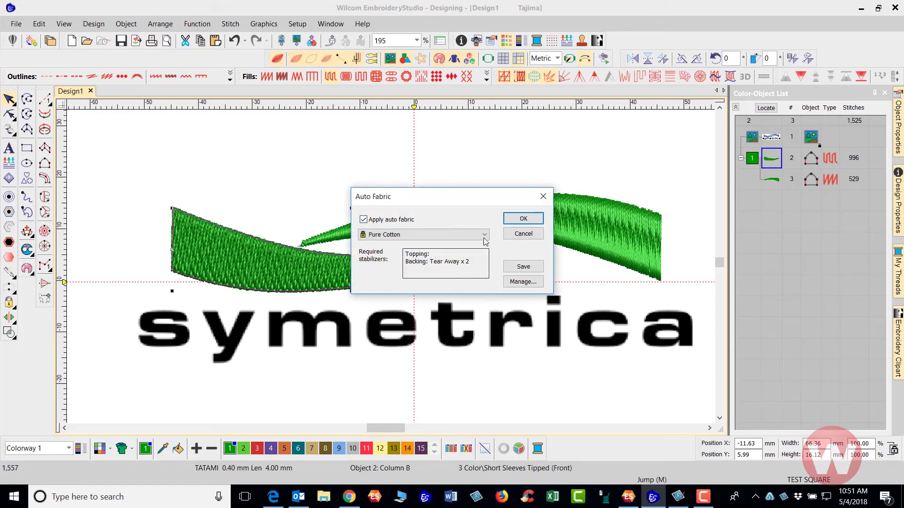
pyautogui.click(485, 235)
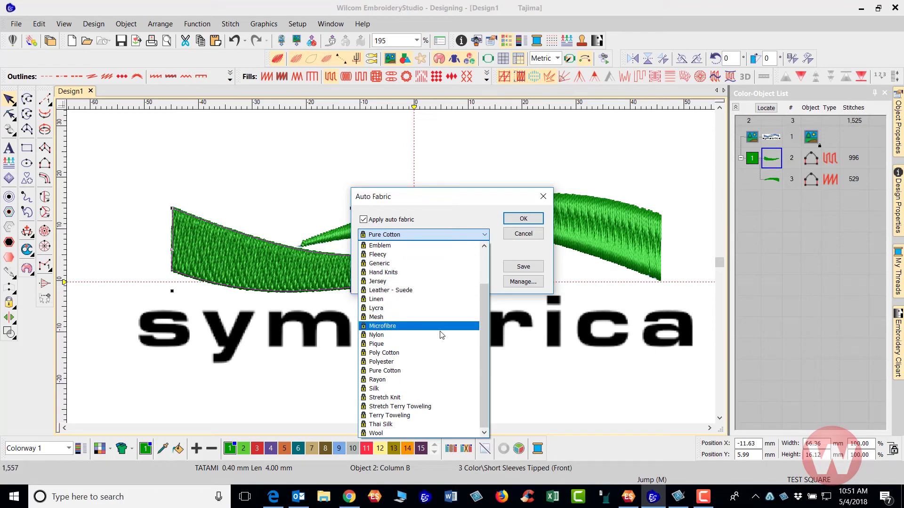
pyautogui.click(442, 334)
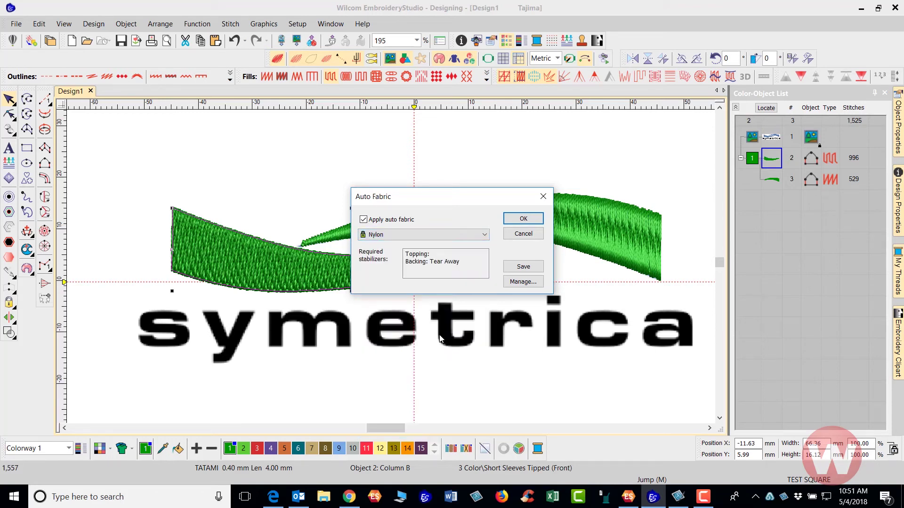
pyautogui.click(517, 222)
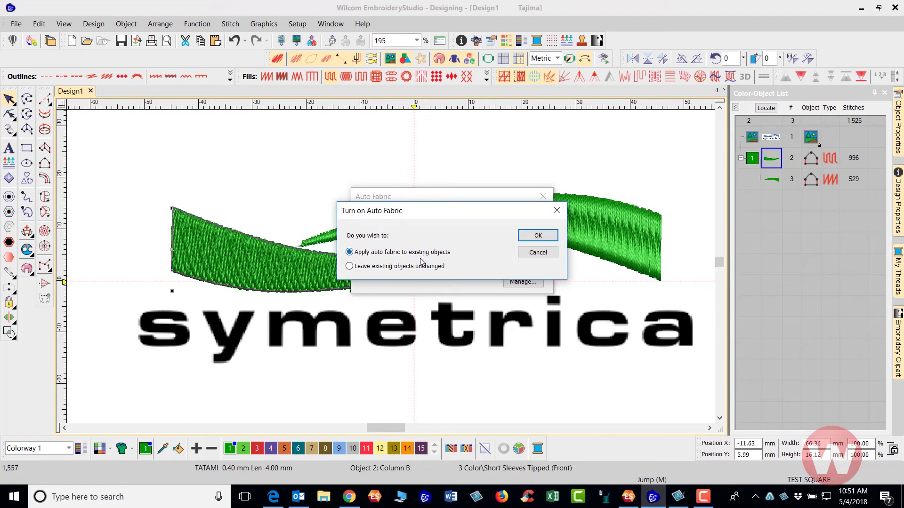
pyautogui.click(528, 238)
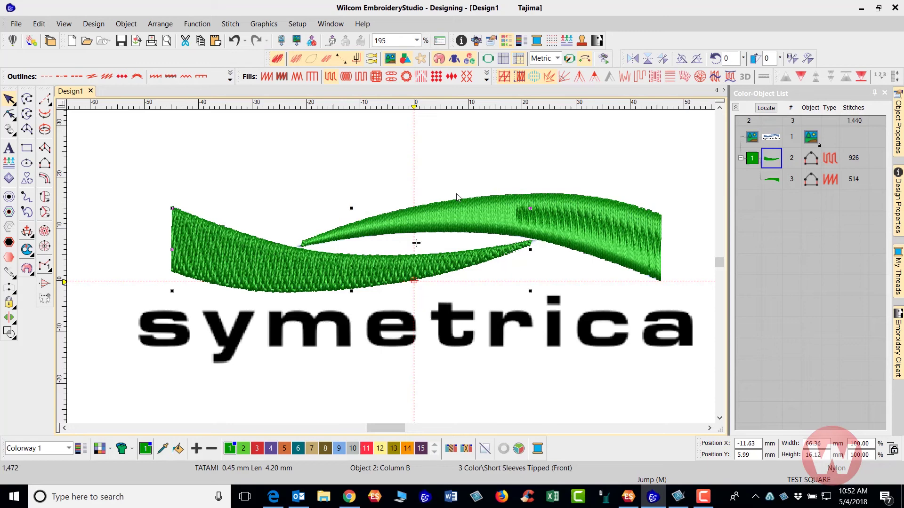
# Turn off TrueView and hide the logo bitmap to examine the lower wave's underlay stitches
pyautogui.hotkey('shift', 't')
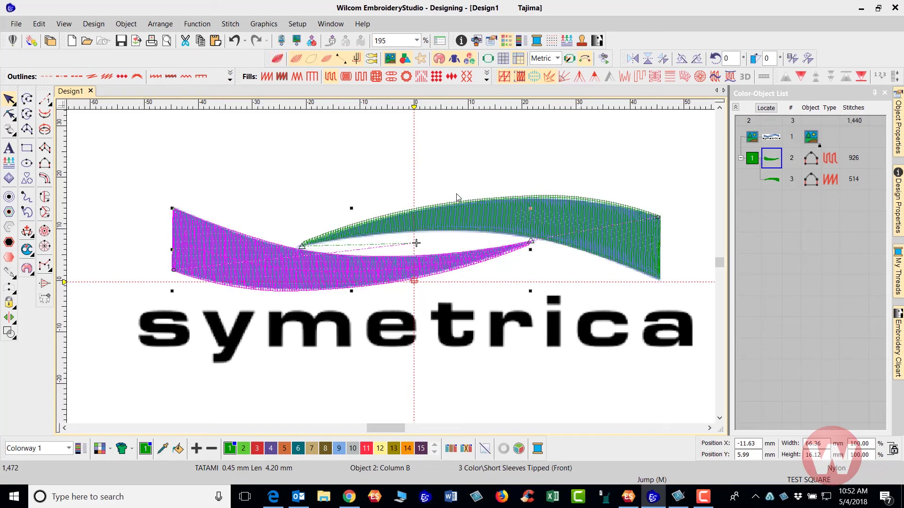
pyautogui.hotkey('shift', 'b')
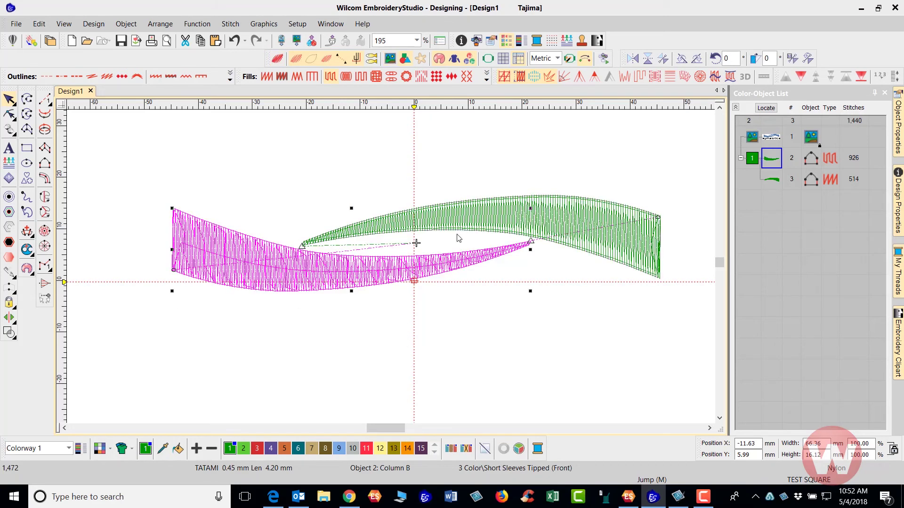
pyautogui.scroll(2, 301, 261)
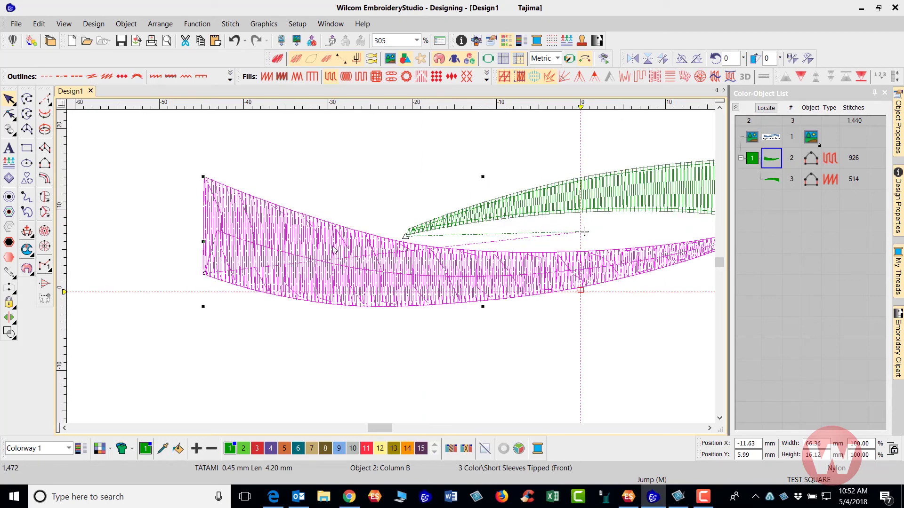
pyautogui.press('t')
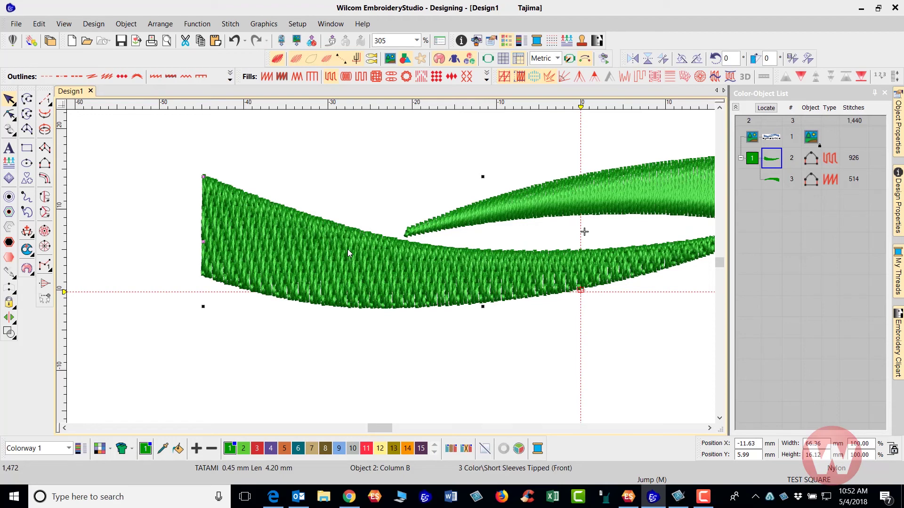
pyautogui.press('t')
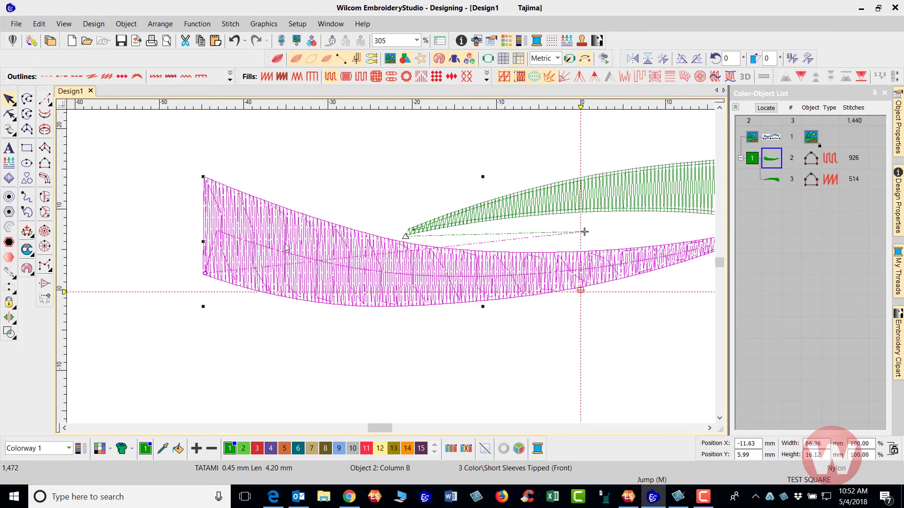
# Change the lower wave's first underlay type to Double Zigzag in its object properties
pyautogui.rightClick(320, 241)
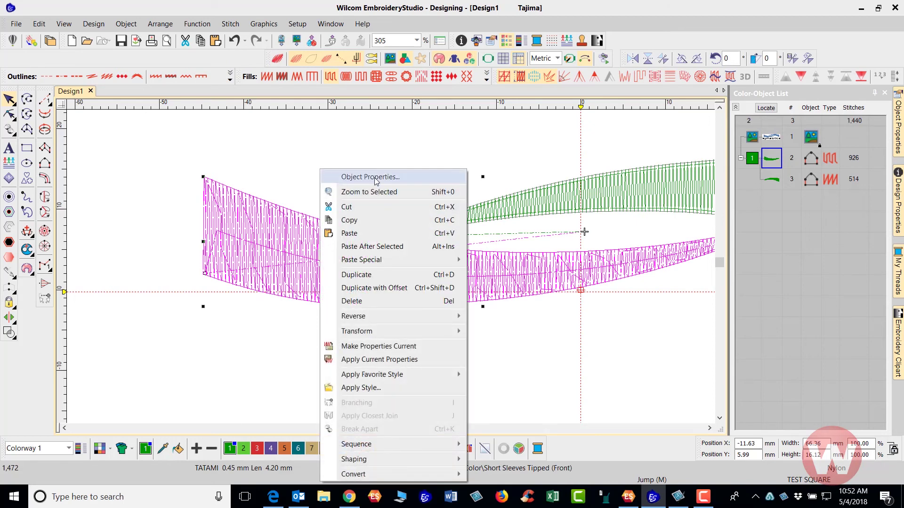
pyautogui.click(376, 179)
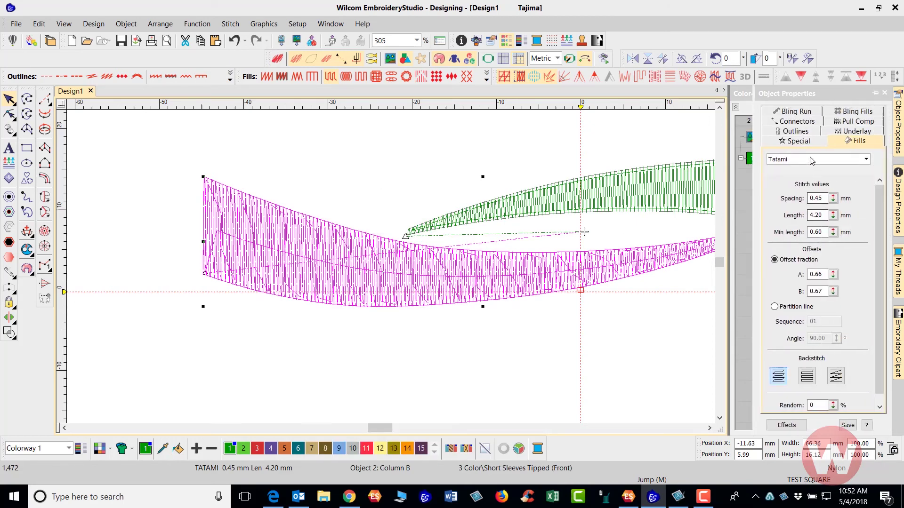
pyautogui.click(855, 134)
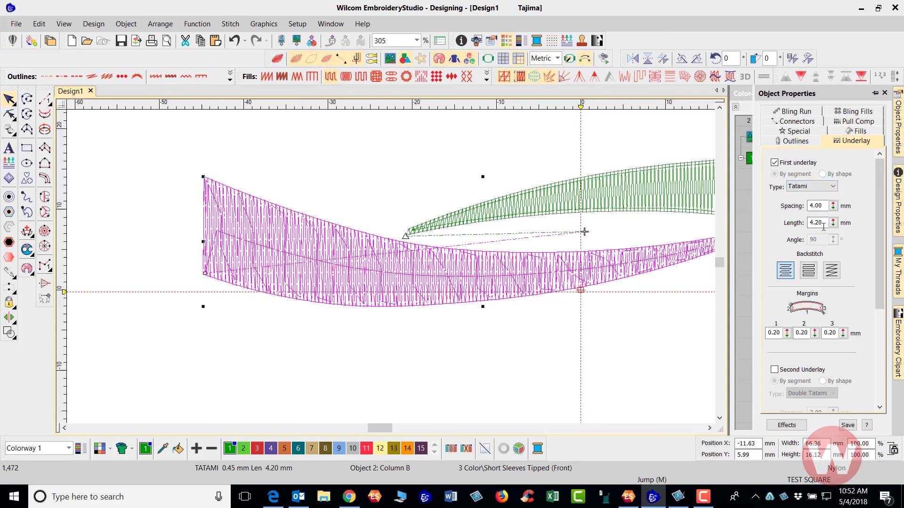
pyautogui.click(832, 187)
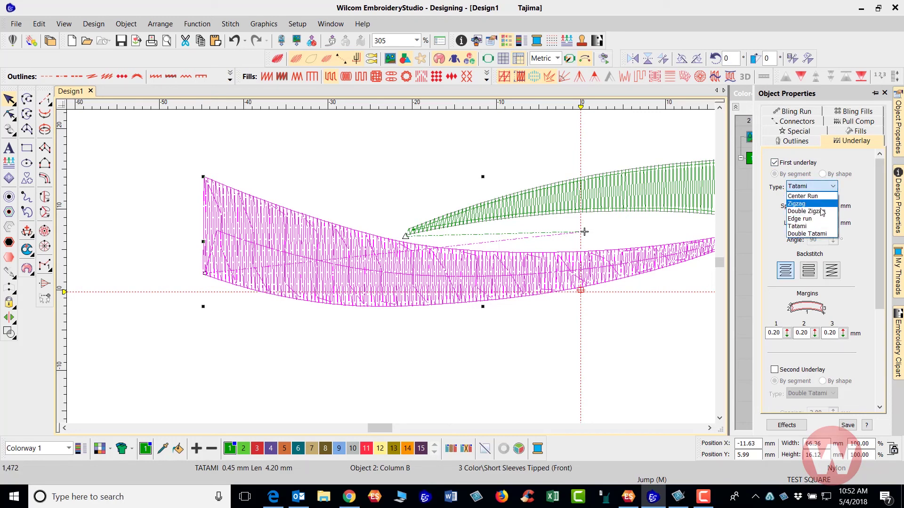
pyautogui.click(822, 211)
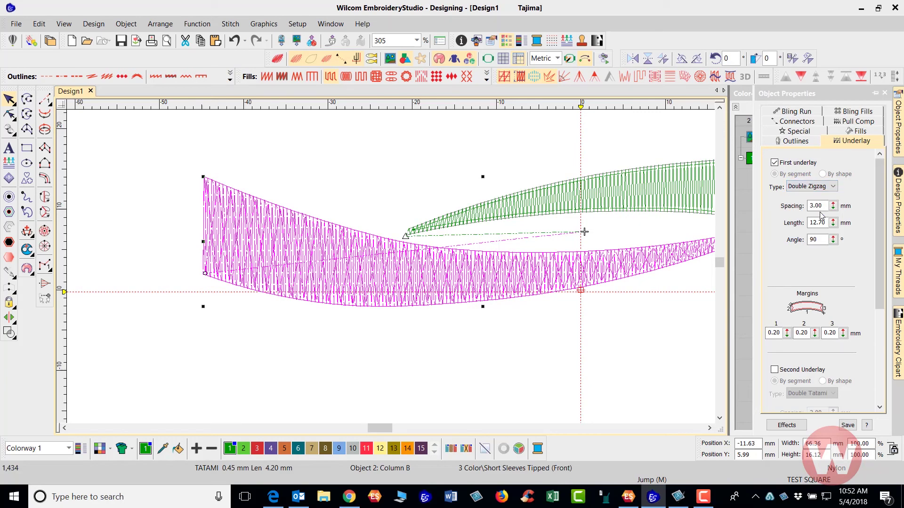
# Try Double Tatami as the lower wave's first underlay and return it to Double Zigzag
pyautogui.click(834, 188)
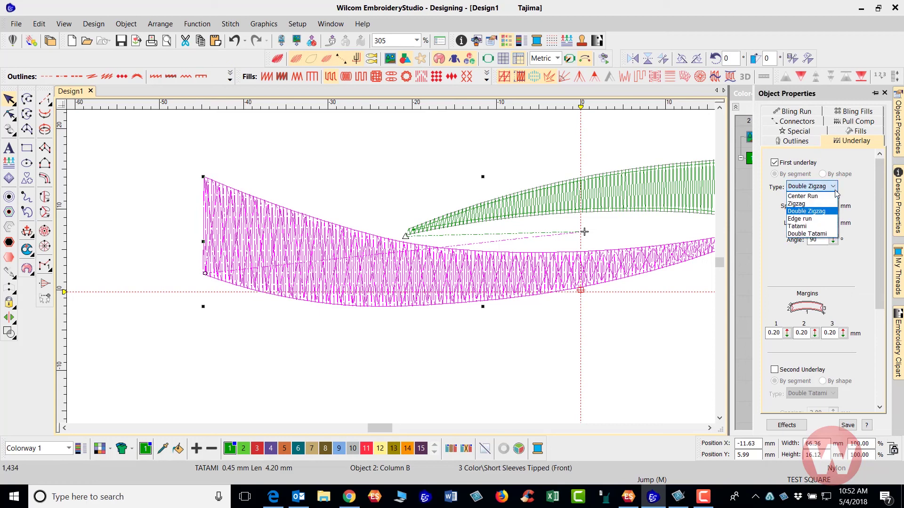
pyautogui.click(823, 234)
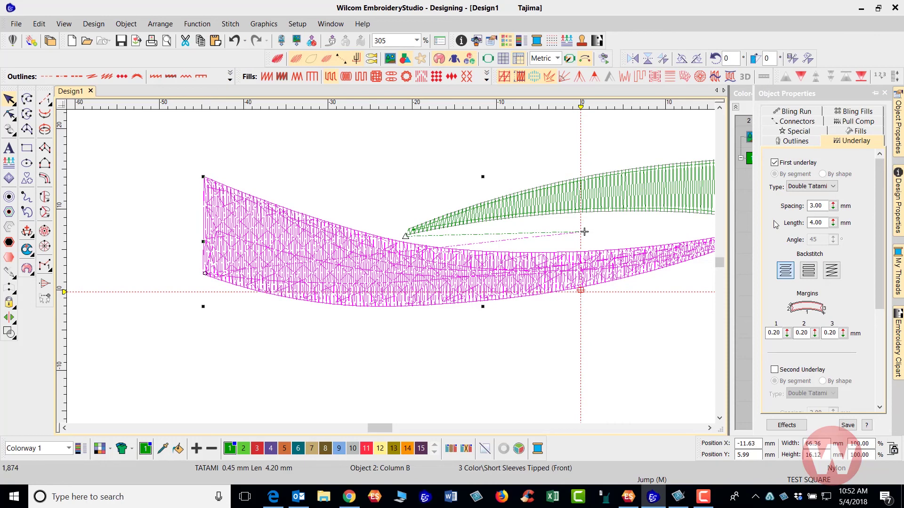
pyautogui.click(834, 188)
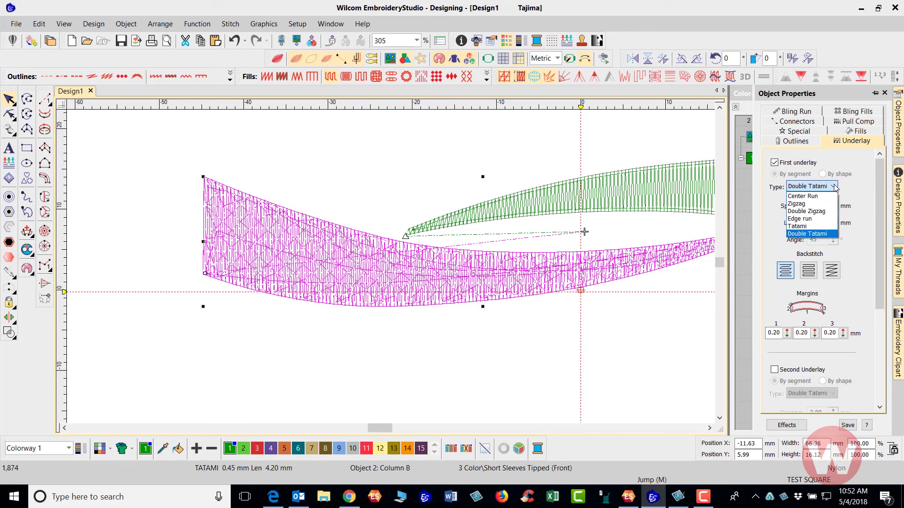
pyautogui.click(826, 212)
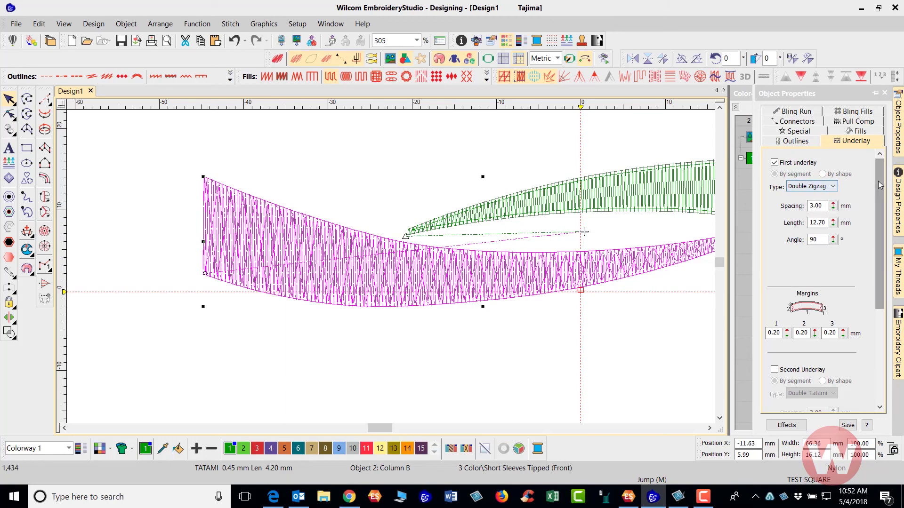
# Enable a second underlay for the lower wave, set its type to Edge run, and deselect the wave
pyautogui.scroll(-3, 879, 185)
pyautogui.click(774, 278)
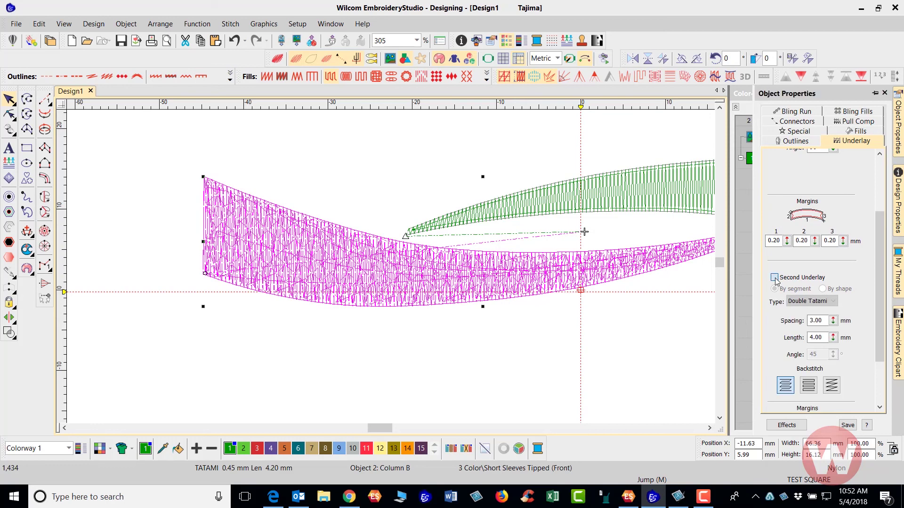
pyautogui.click(832, 302)
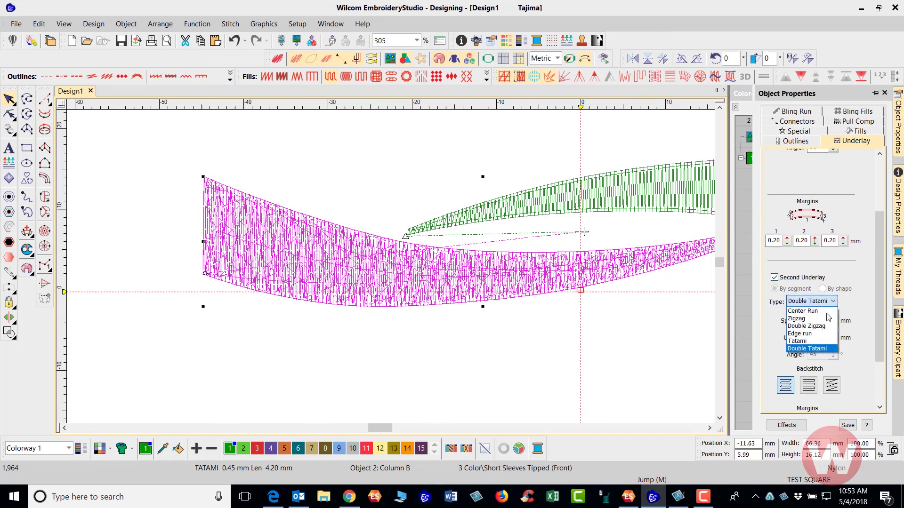
pyautogui.click(822, 333)
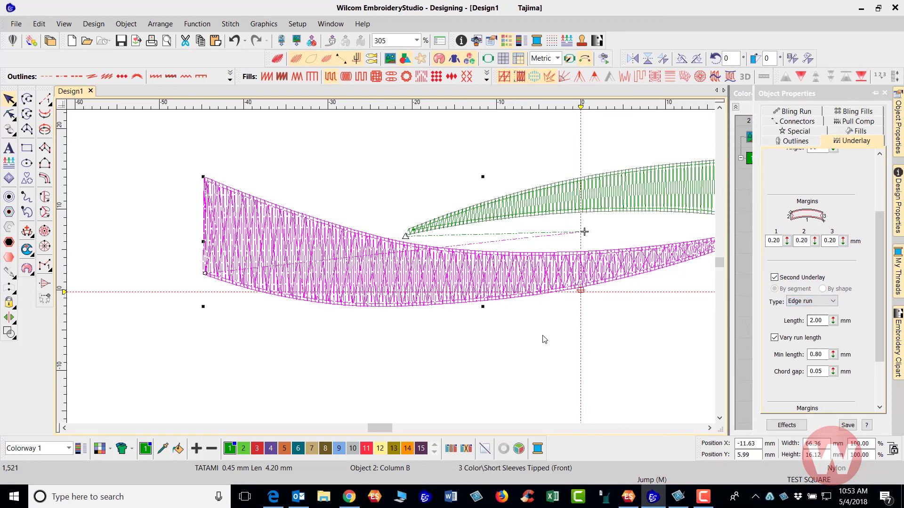
pyautogui.click(511, 339)
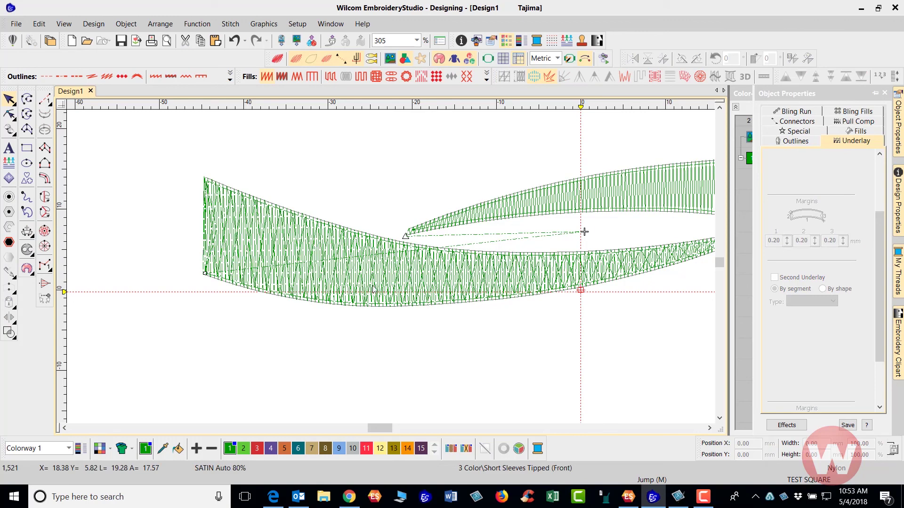
# Show the needle points on both waves, bring back the logo bitmap and TrueView, and view the whole design
pyautogui.click(327, 58)
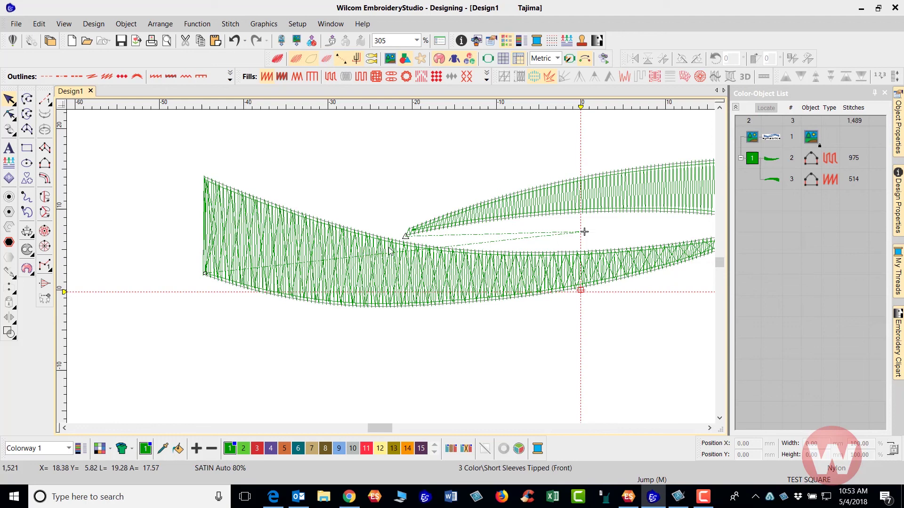
pyautogui.scroll(-1, 390, 252)
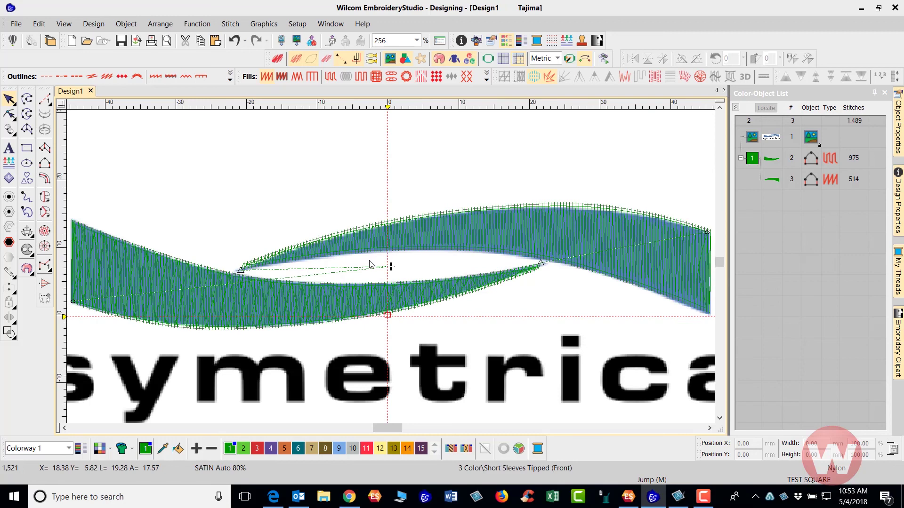
pyautogui.scroll(-2, 389, 251)
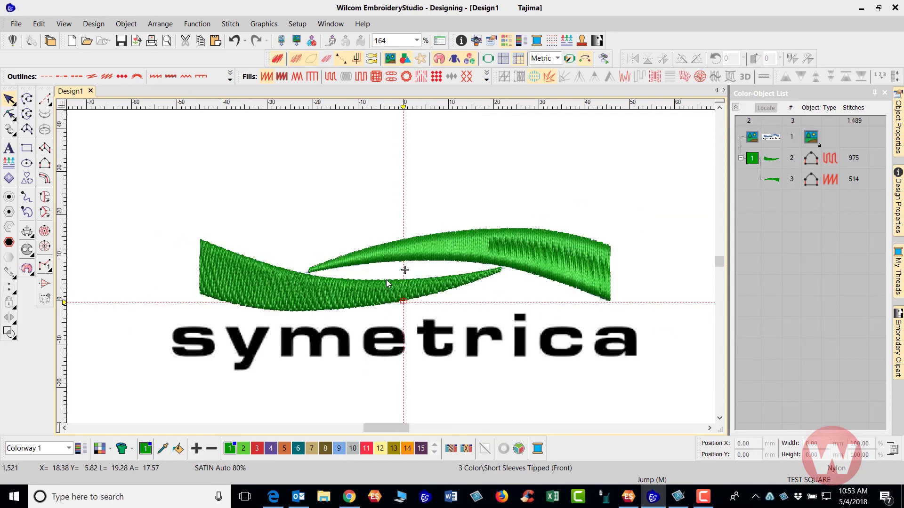